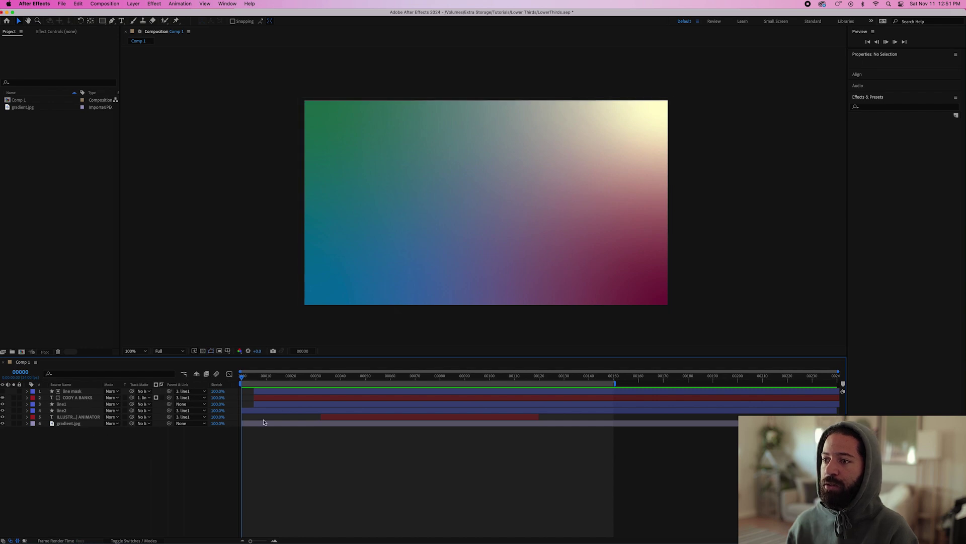
Preview the finished lower third, then create a new 1920x1080 composition, Comp 2
key(space)
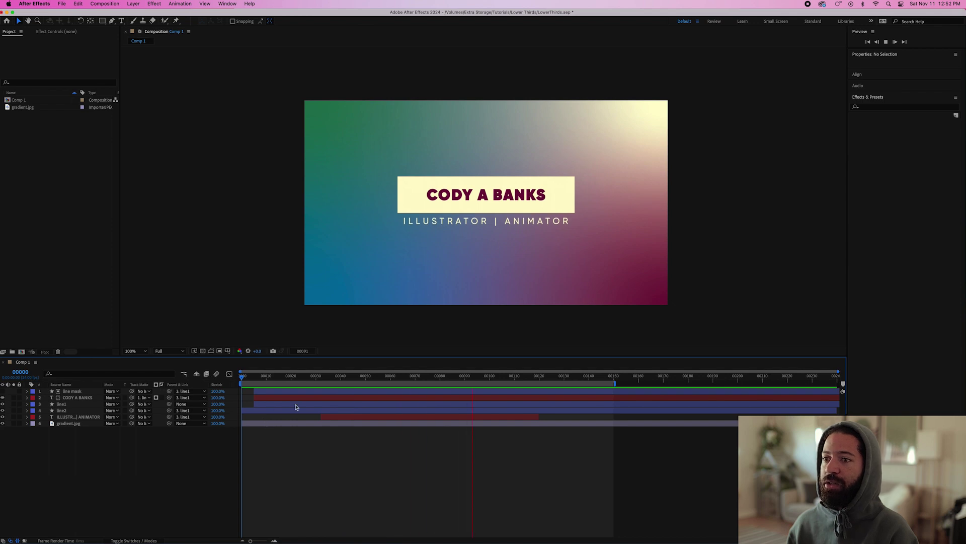
key(space)
click(105, 4)
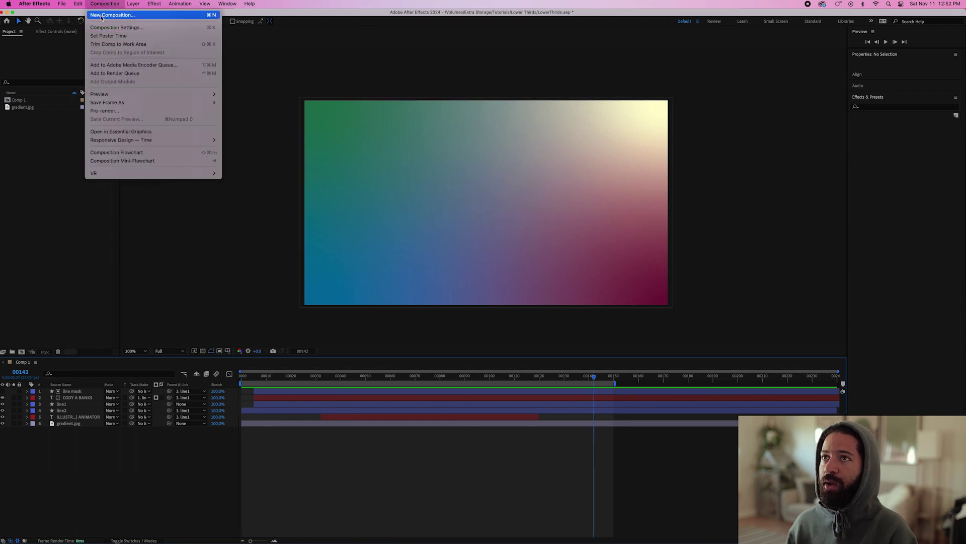
click(103, 15)
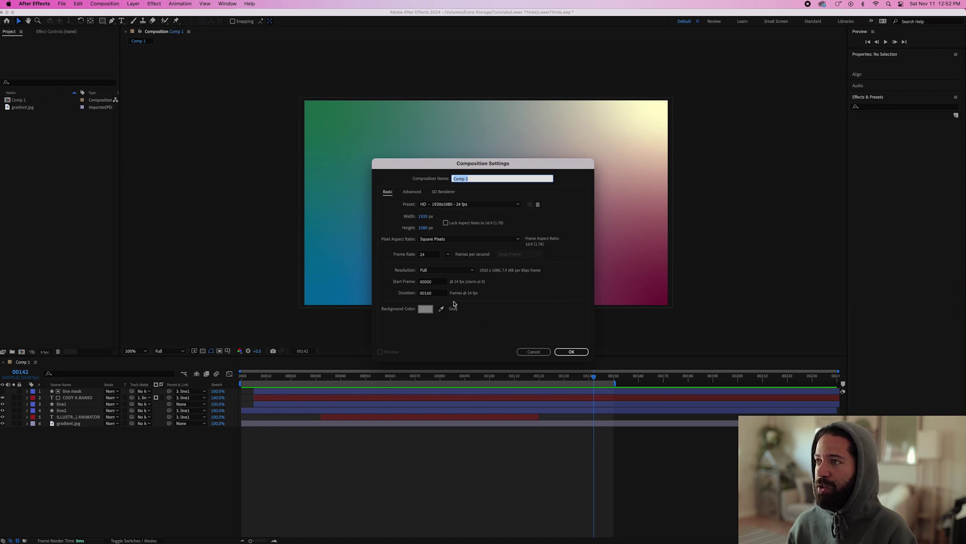
click(571, 352)
Add gradient.jpg to Comp 2 and scale it to 36% to fill the frame
key(g)
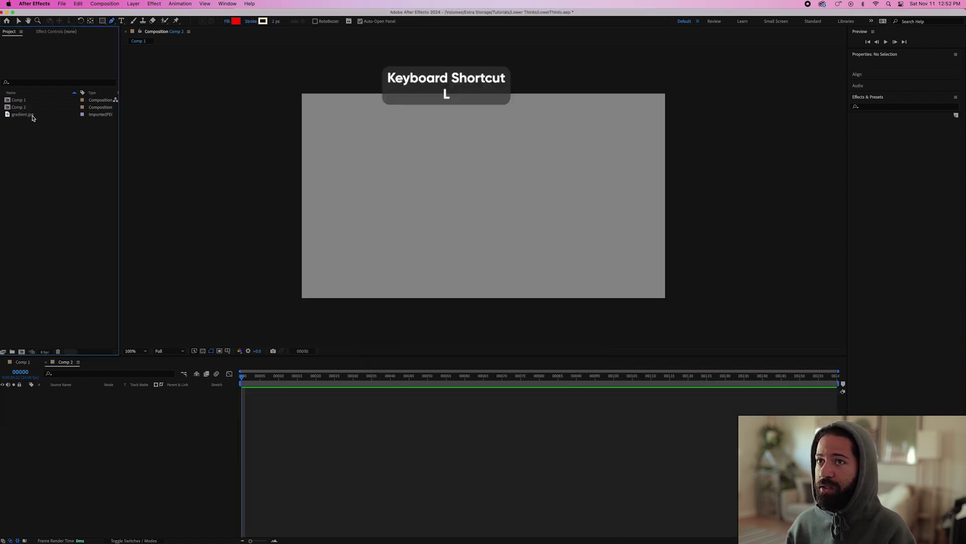
drag(30, 114, 68, 414)
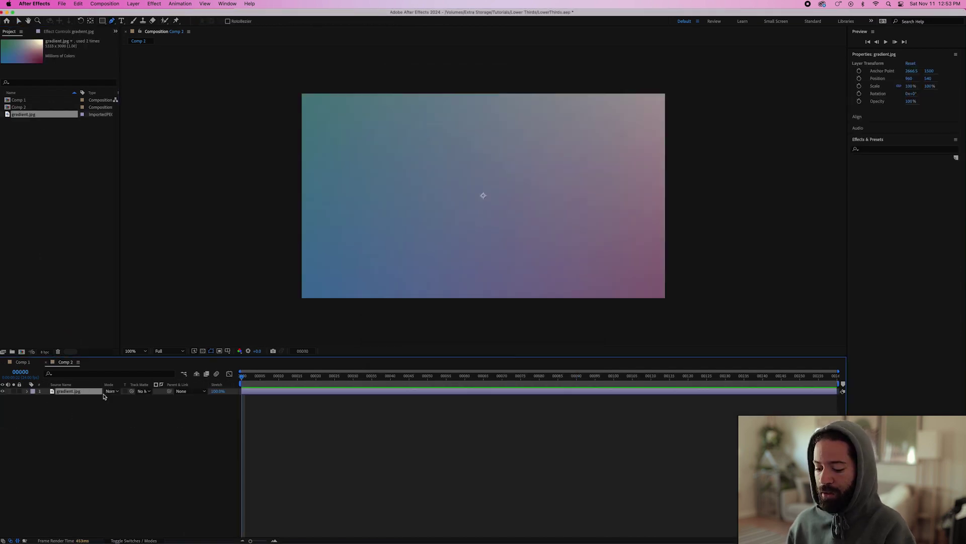
key(s)
drag(129, 400, 103, 398)
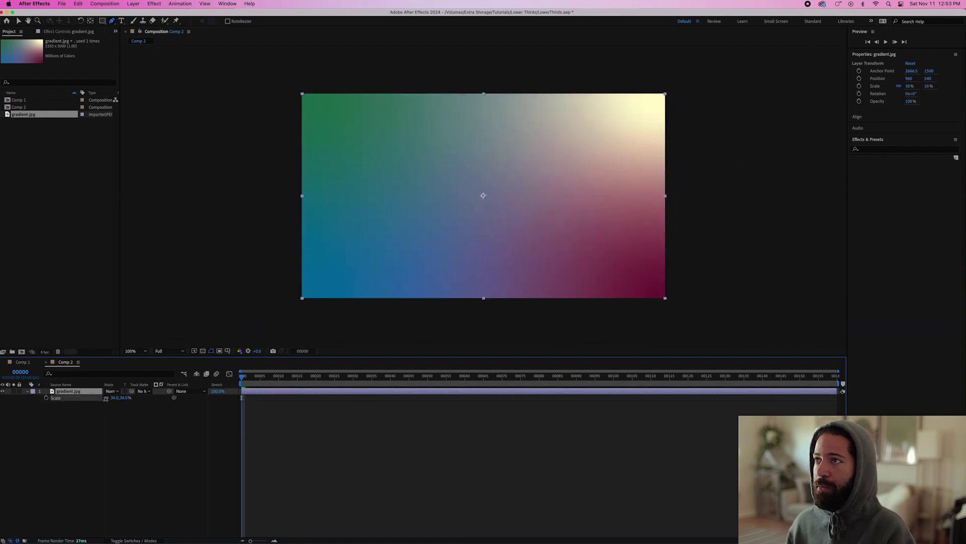
key(v)
key(space)
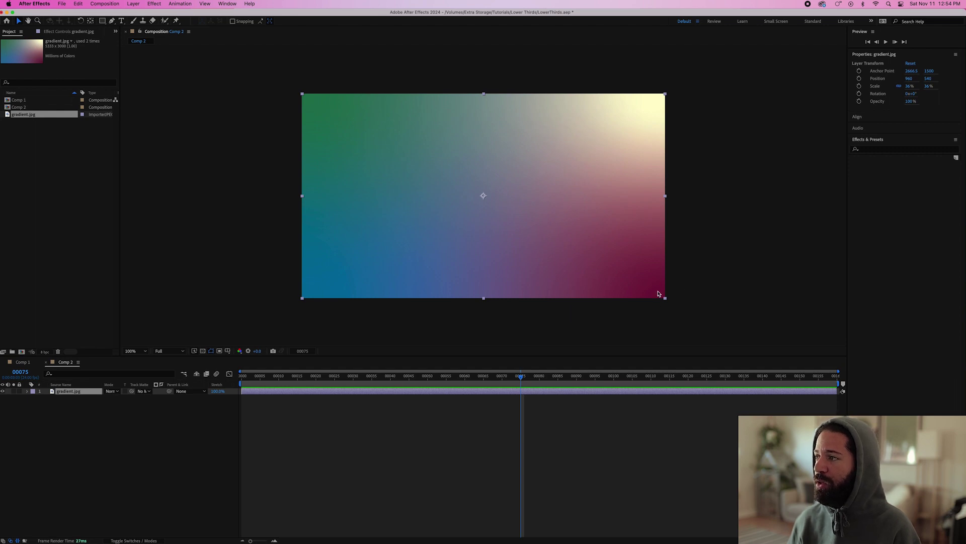
click(35, 398)
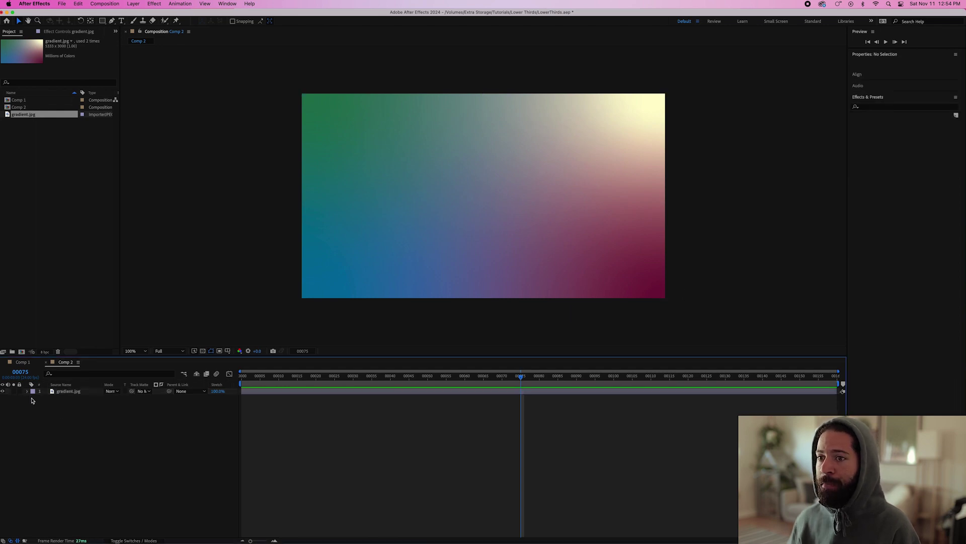
Lock the gradient layer and draw a thick horizontal cream line with the Pen tool
click(20, 391)
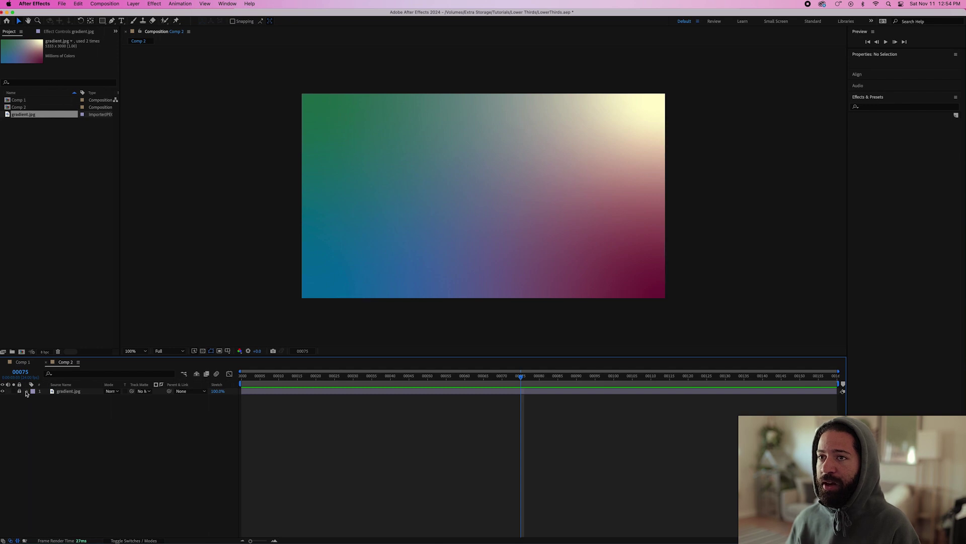
click(112, 21)
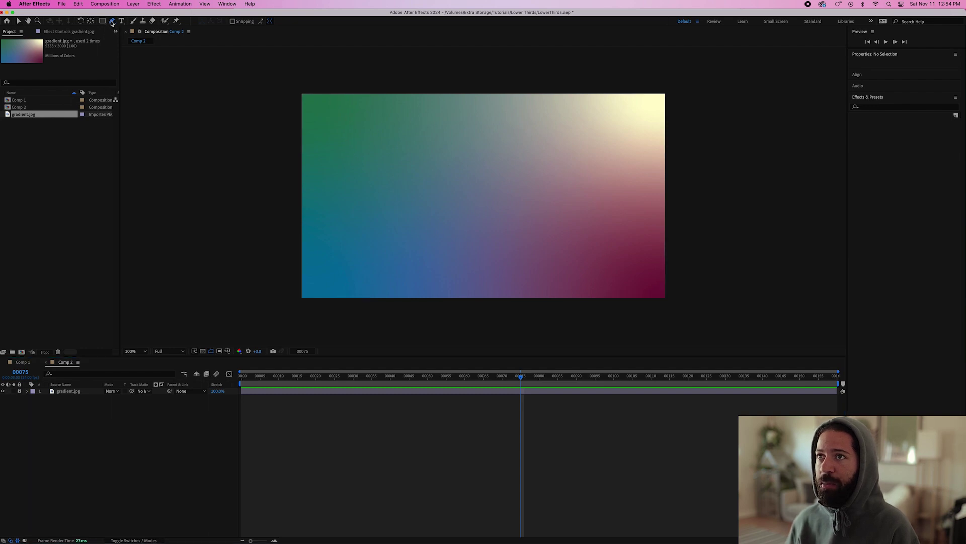
click(411, 198)
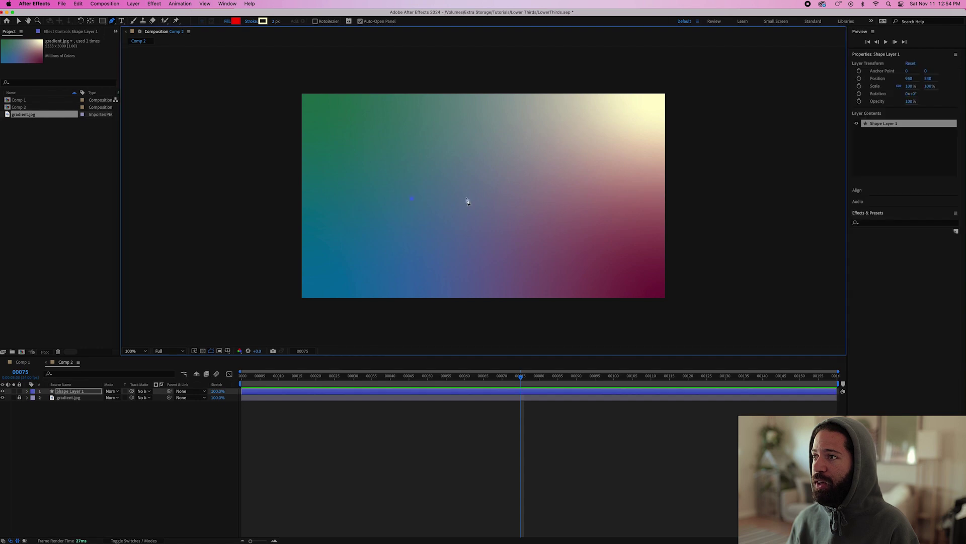
click(572, 199)
mouse_move(274, 22)
mouse_down()
mouse_move(350, 22)
mouse_move(338, 23)
mouse_up()
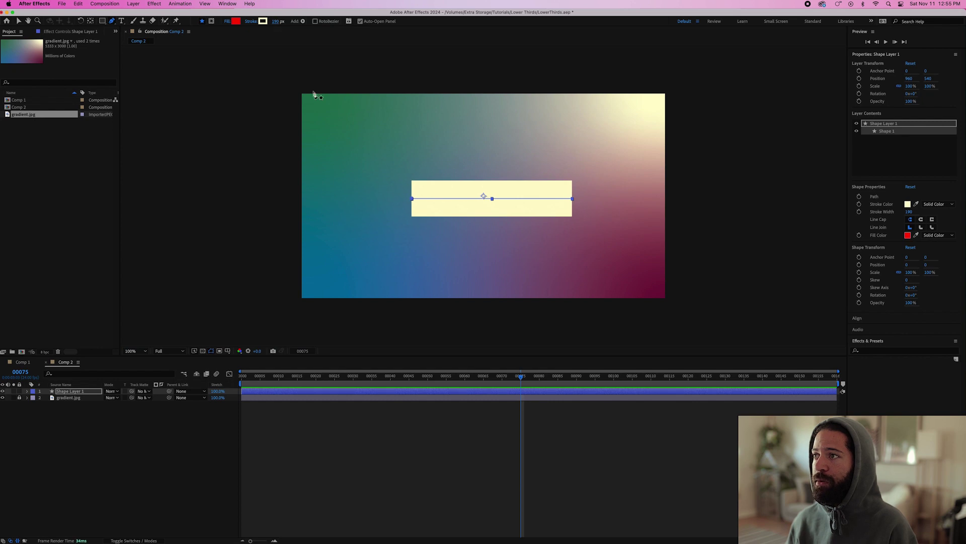
key(v)
Centre the line horizontally and vertically in the composition
click(857, 319)
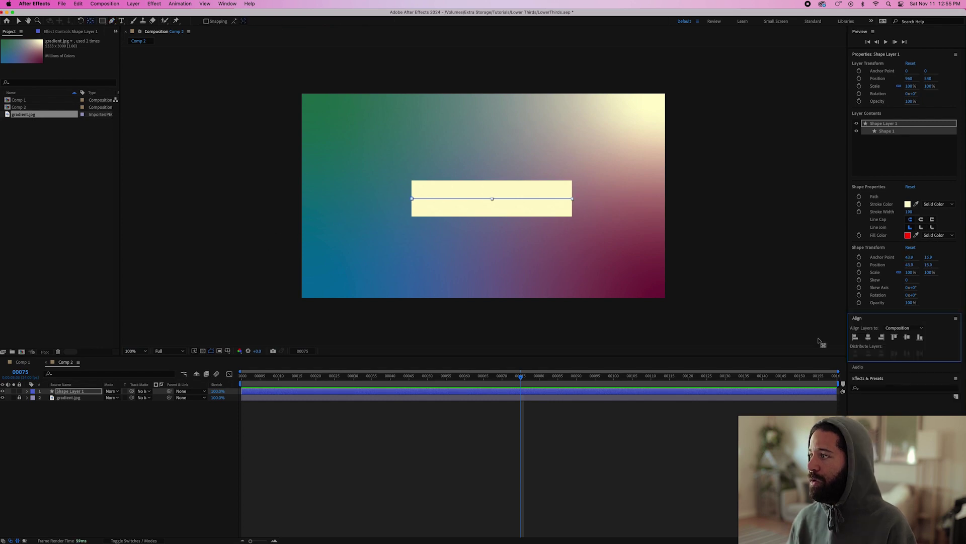
click(867, 337)
click(908, 338)
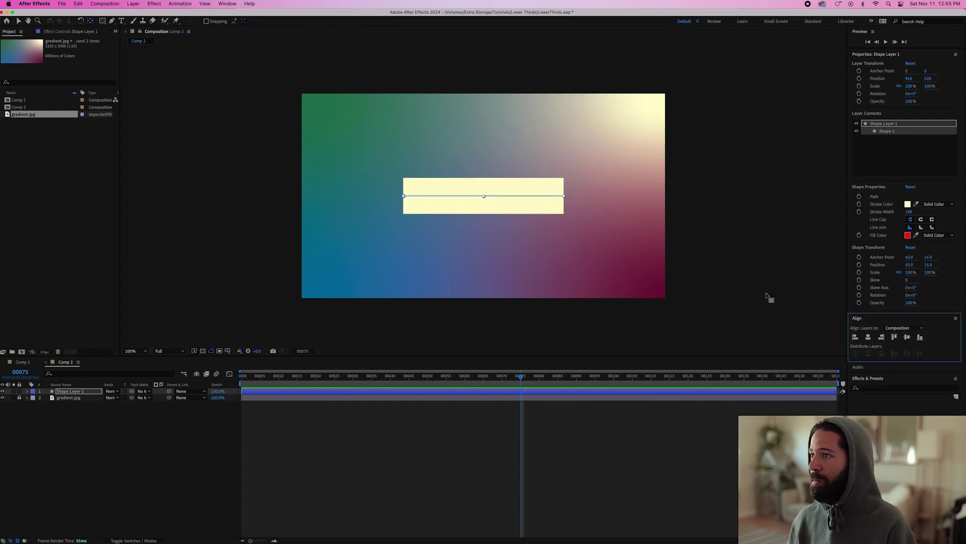
click(72, 405)
Rename the shape layer Line1 and raise it slightly above the frame centre
click(72, 392)
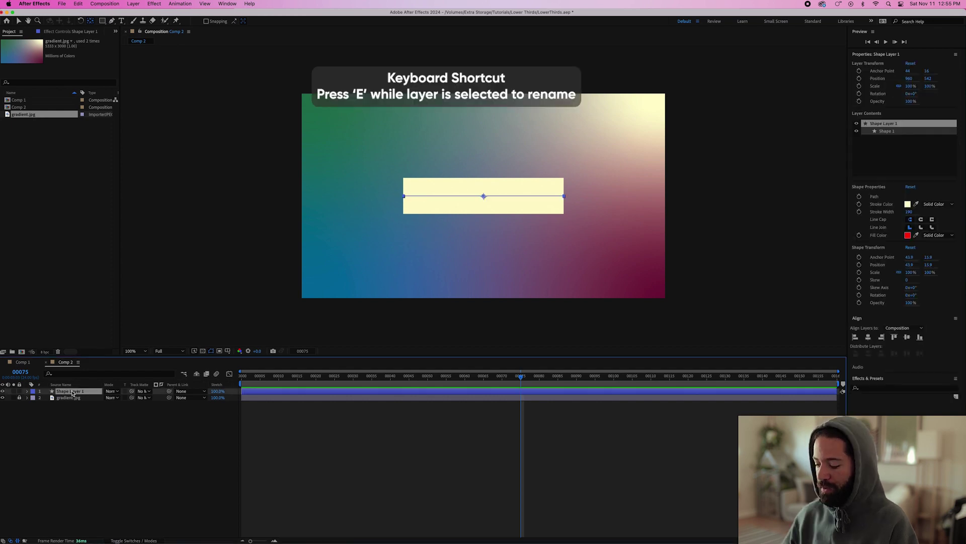
key(Return)
text(Line1)
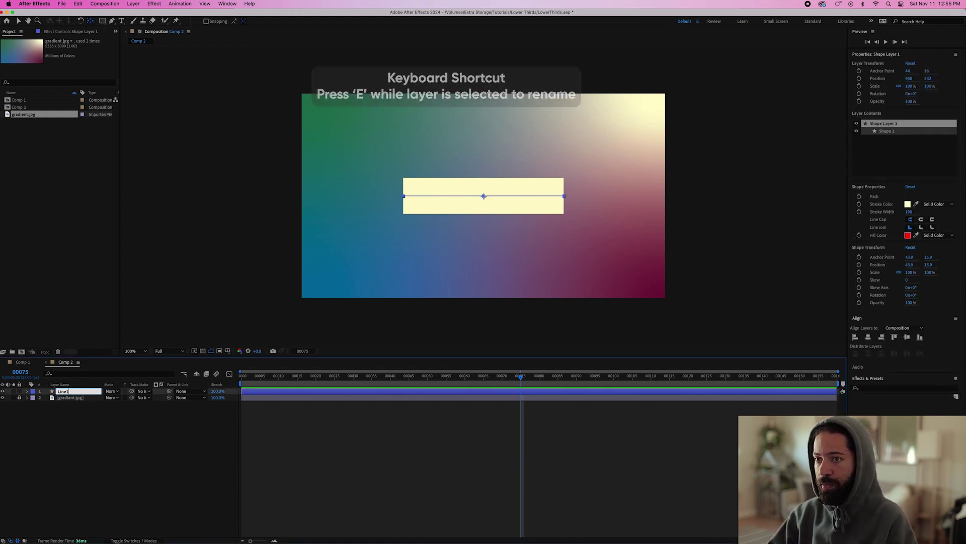
key(Return)
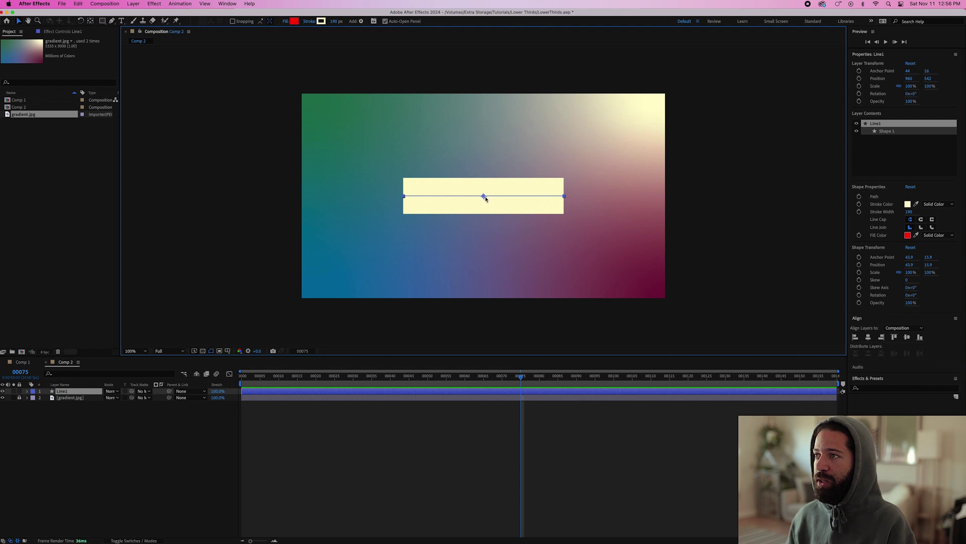
drag(486, 197, 485, 185)
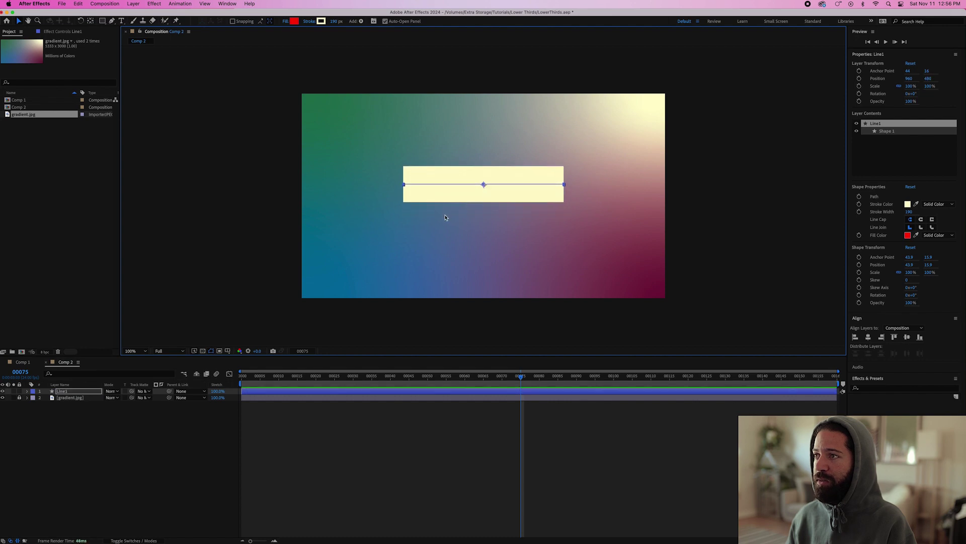
click(92, 414)
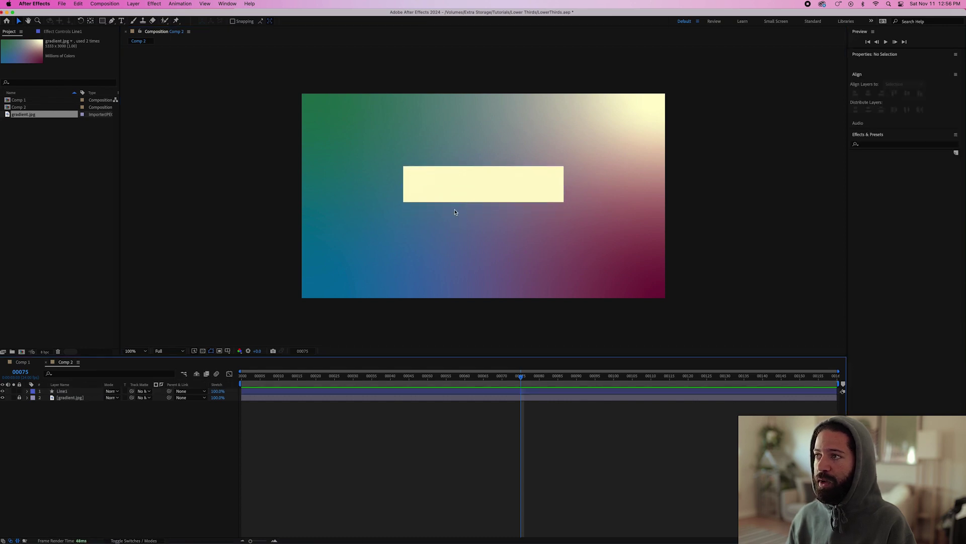
Add Trim Paths to the Line1 shape and reveal its Start, End and Offset values
click(65, 392)
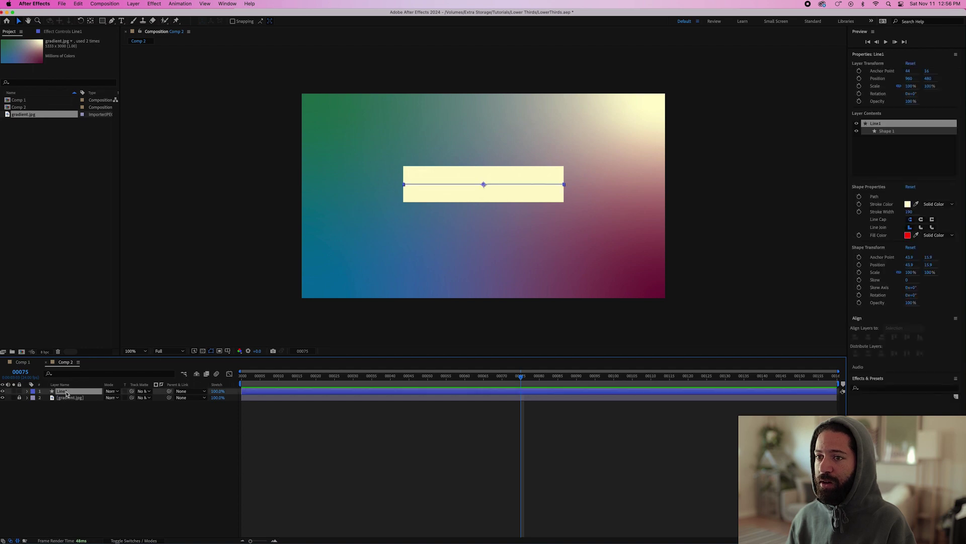
click(27, 391)
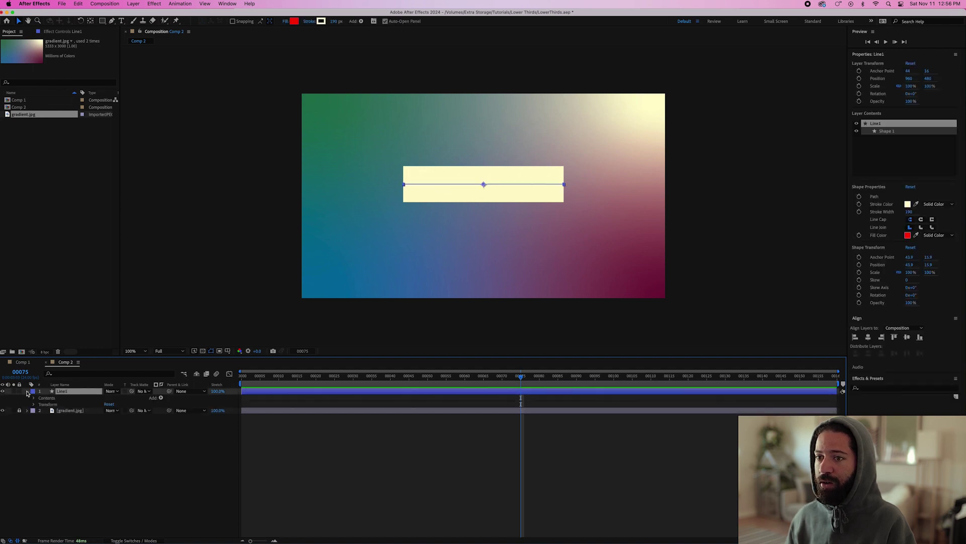
click(161, 398)
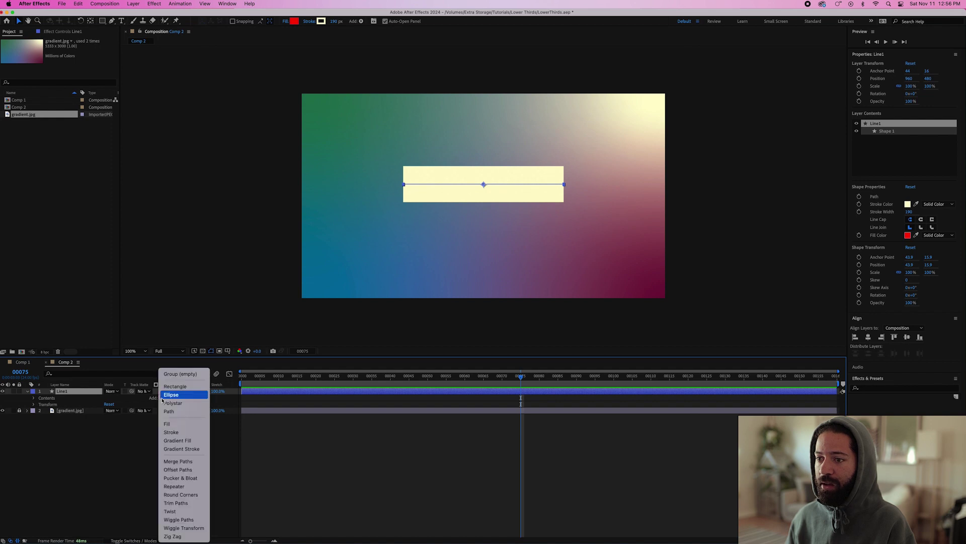
click(185, 503)
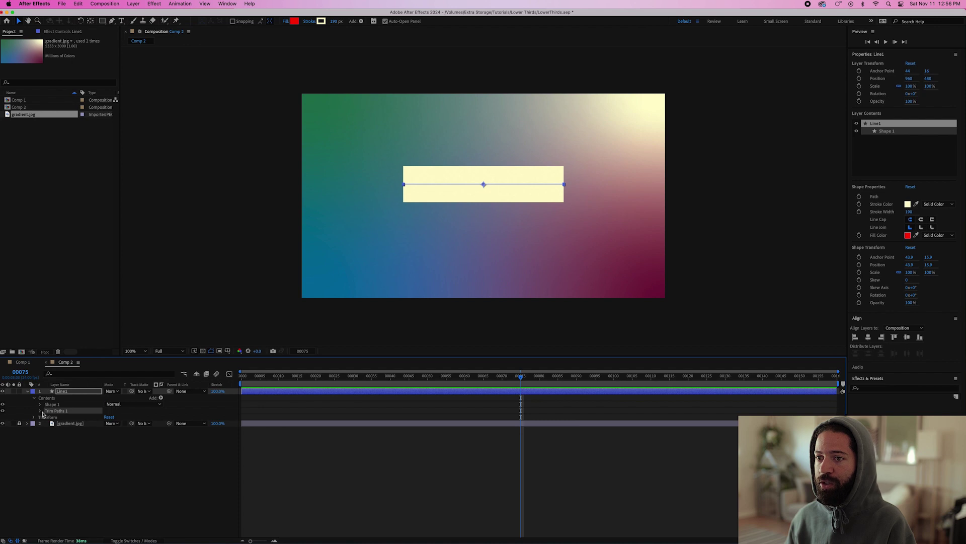
click(40, 411)
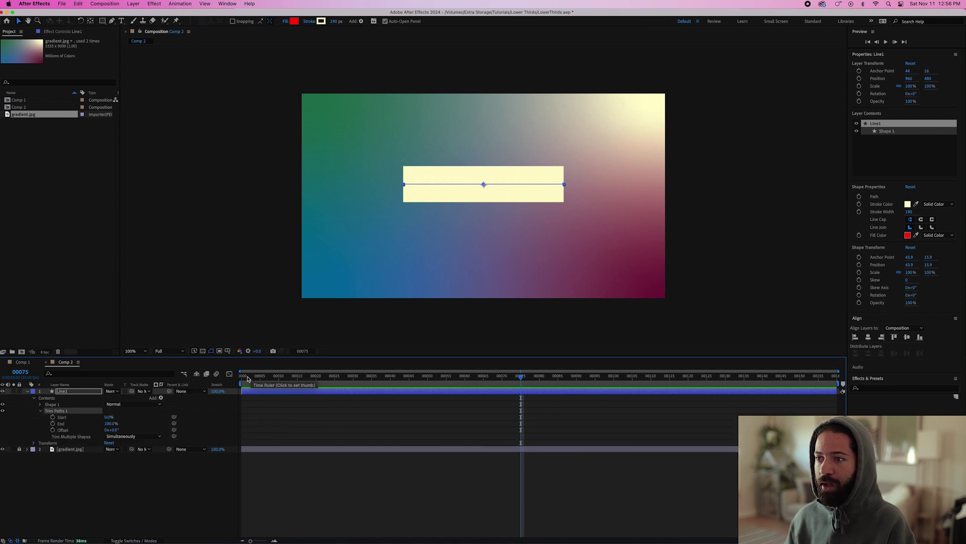
Keyframe trim End at 0% on the first frame and 100% at frame 00040
key(Home)
click(53, 424)
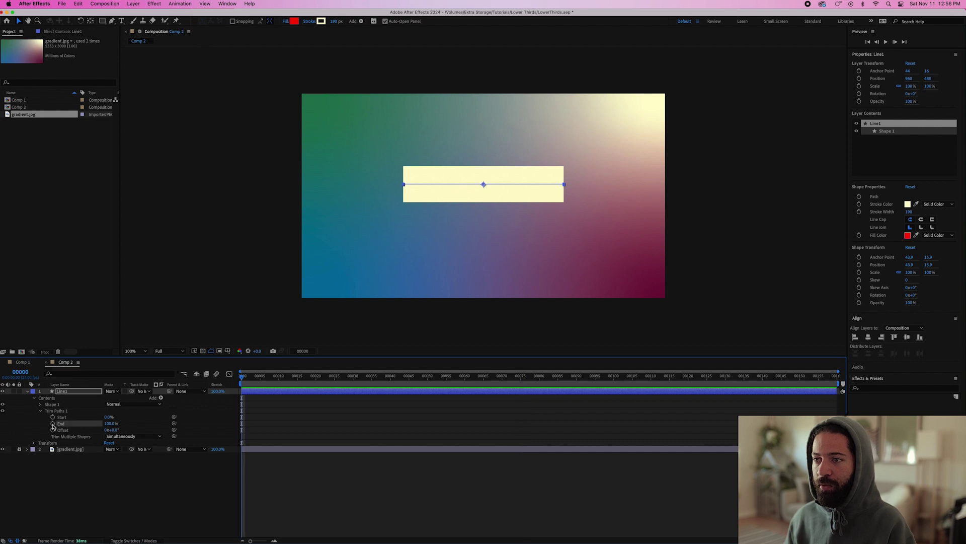
click(391, 378)
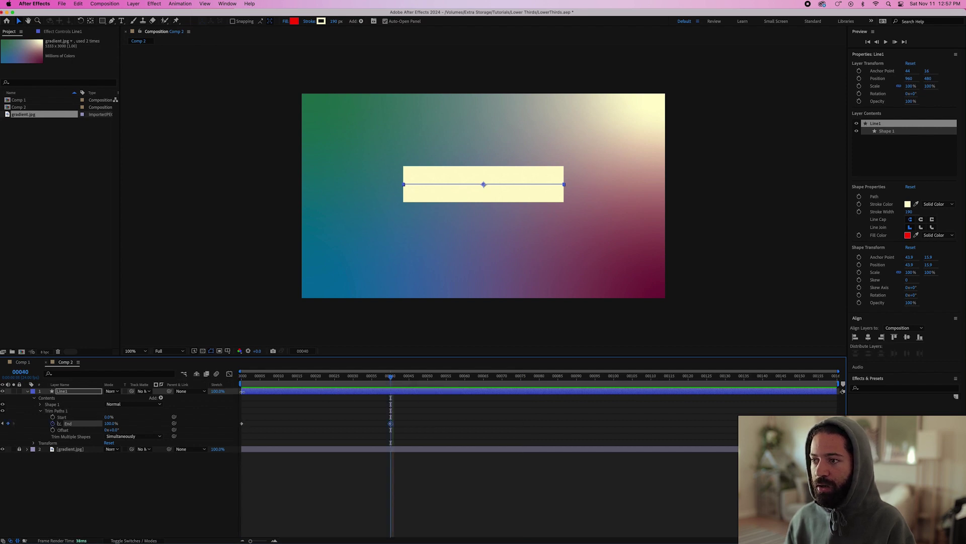
key(Home)
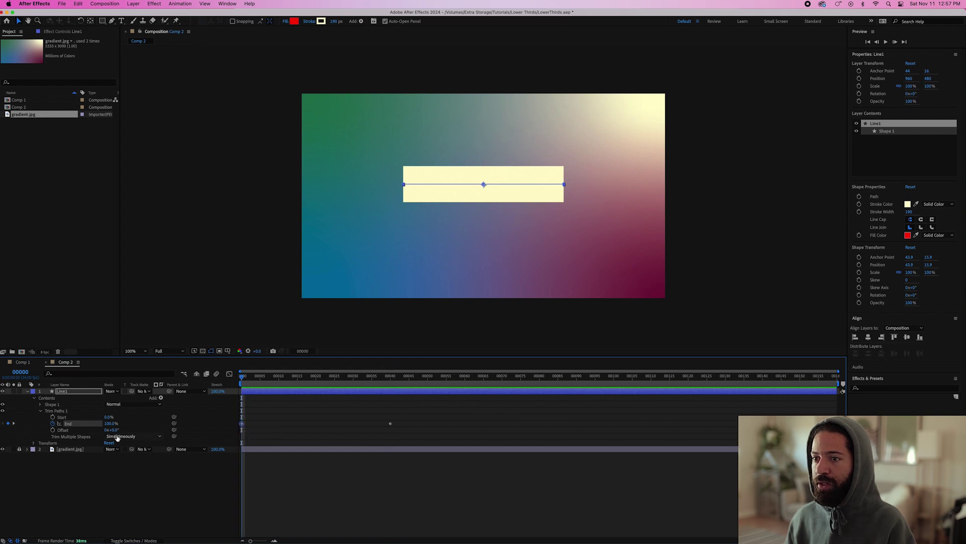
drag(106, 423, 56, 423)
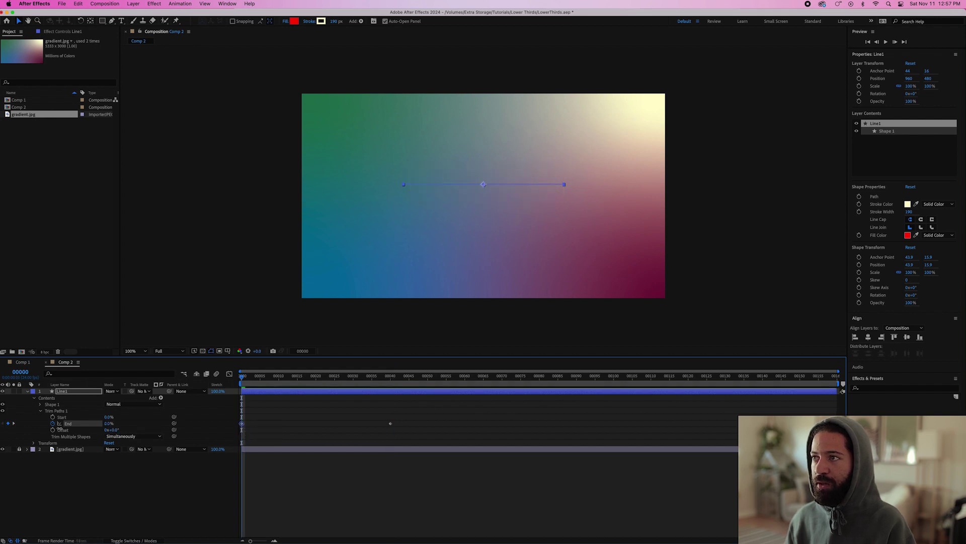
click(340, 417)
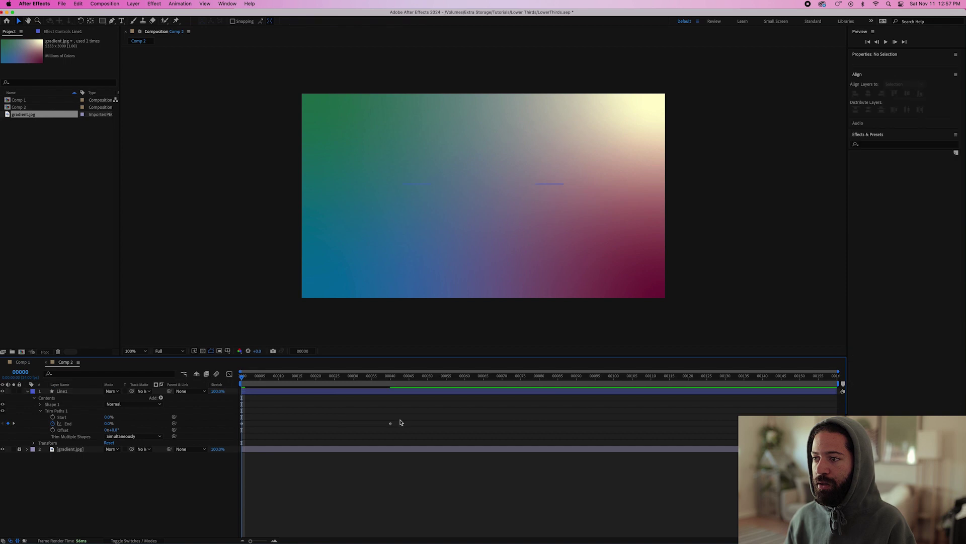
Apply Easy Ease to both End keyframes, preview the wipe, and show the speed graph
drag(413, 416, 241, 429)
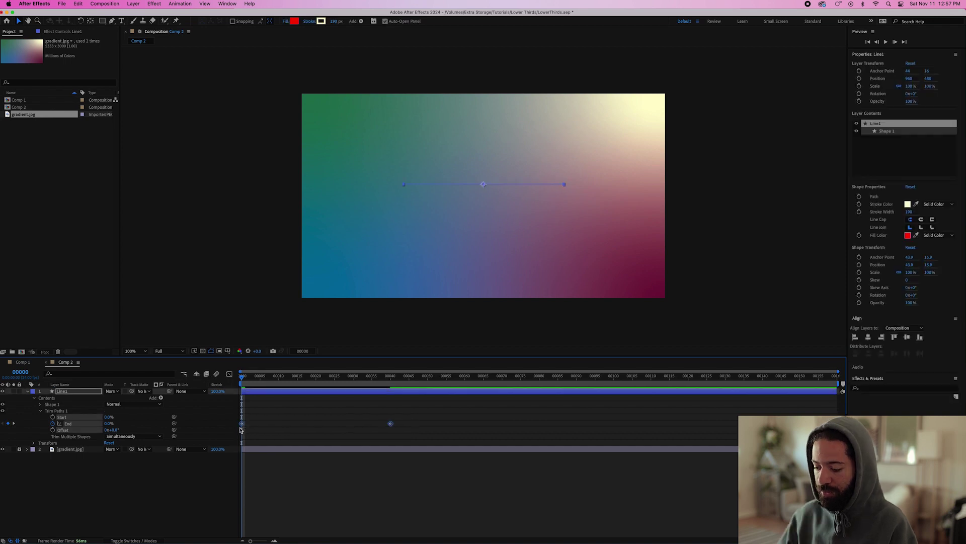
key(F9)
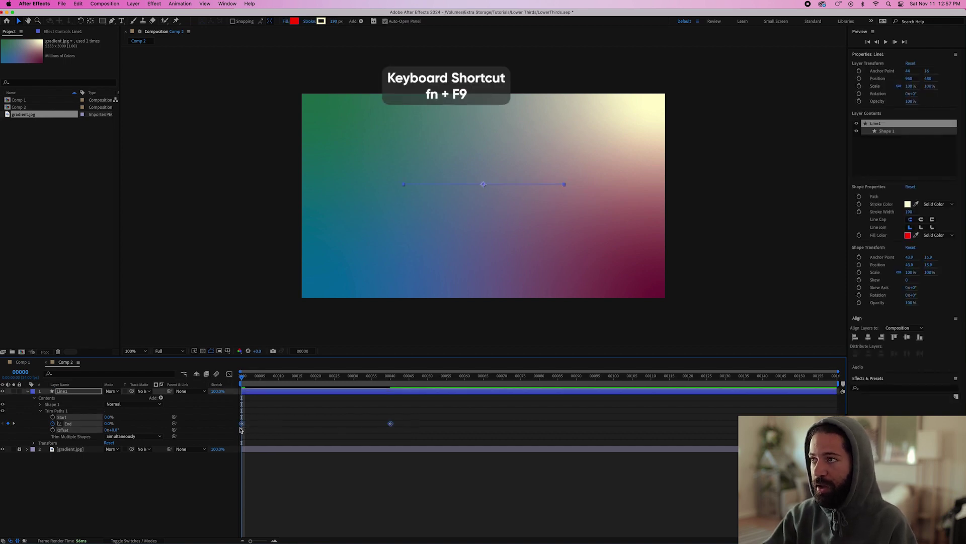
key(F9)
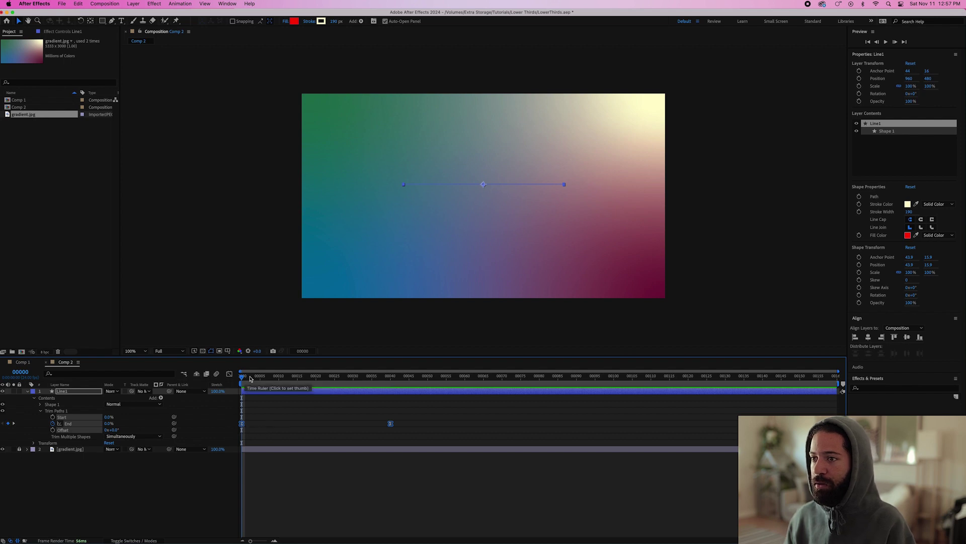
key(space)
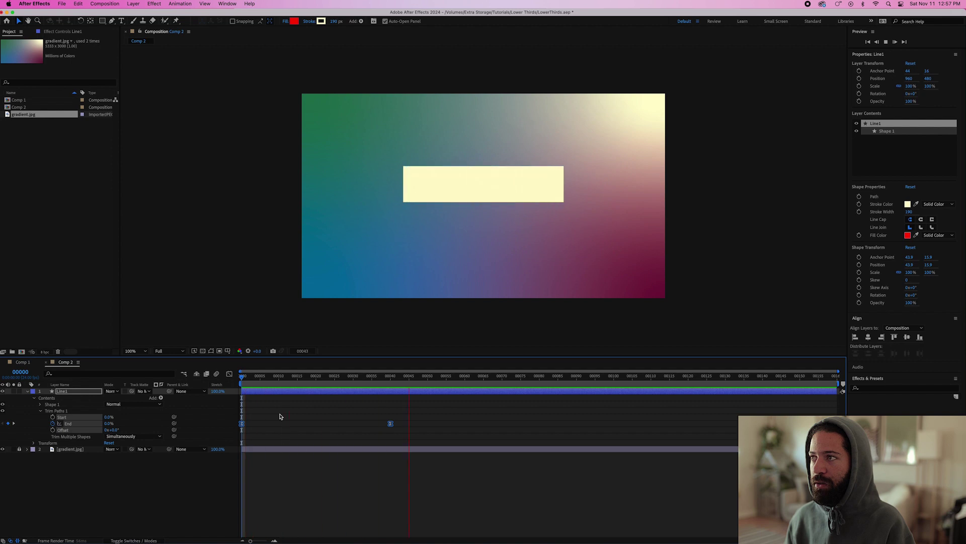
key(space)
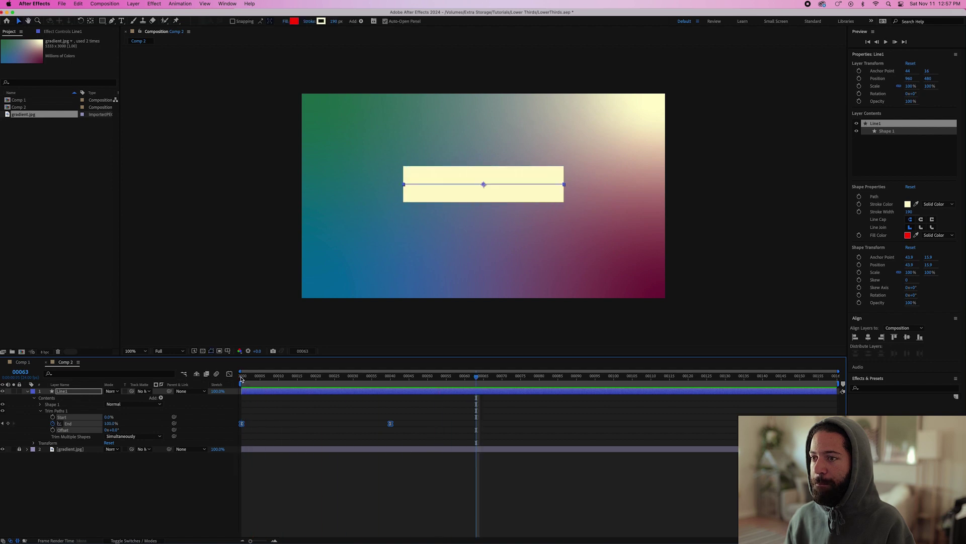
click(241, 378)
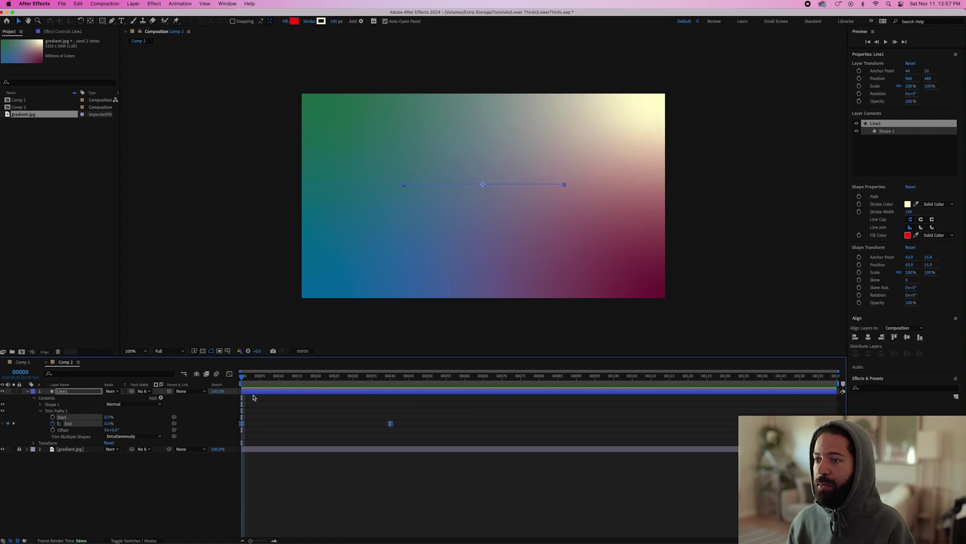
click(229, 374)
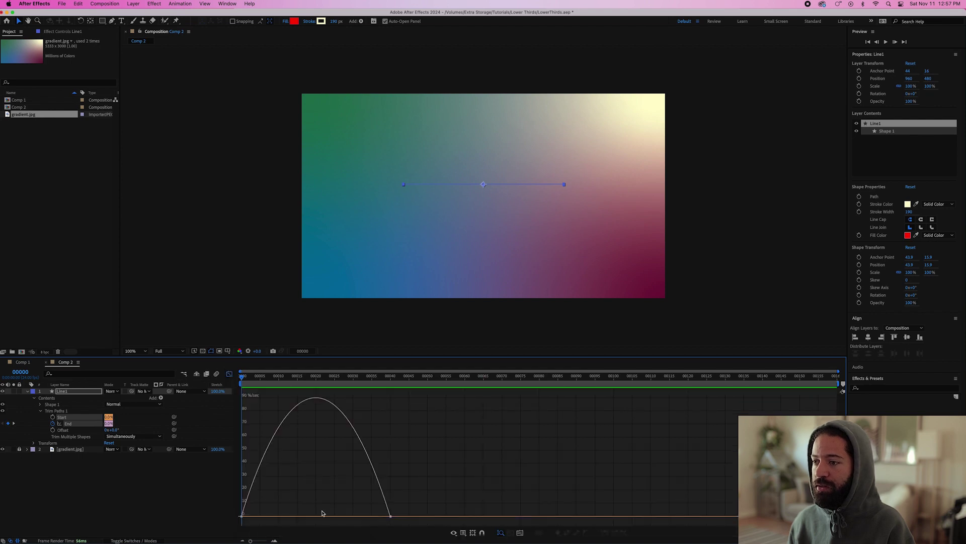
Steepen the final End keyframe's speed curve so the bar shoots out, then settles
drag(417, 498, 249, 518)
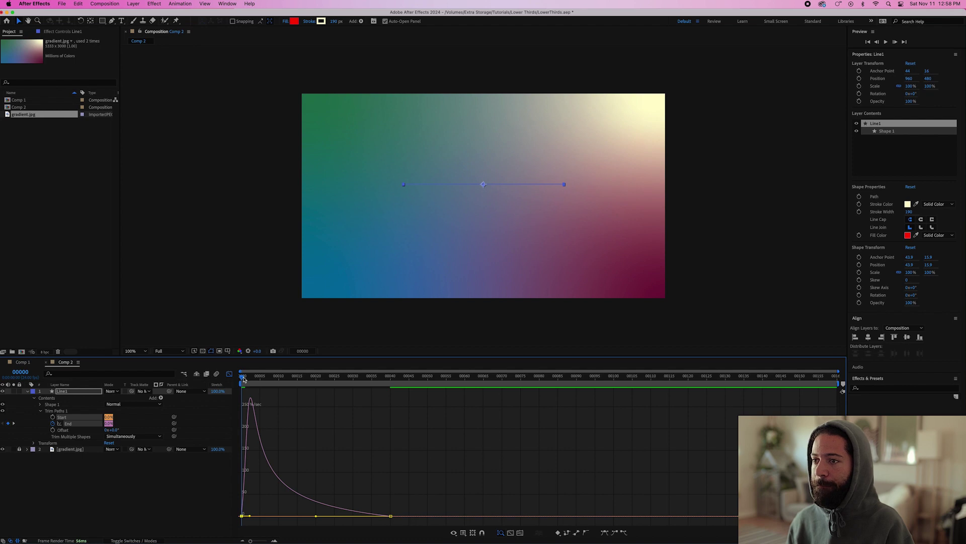
key(space)
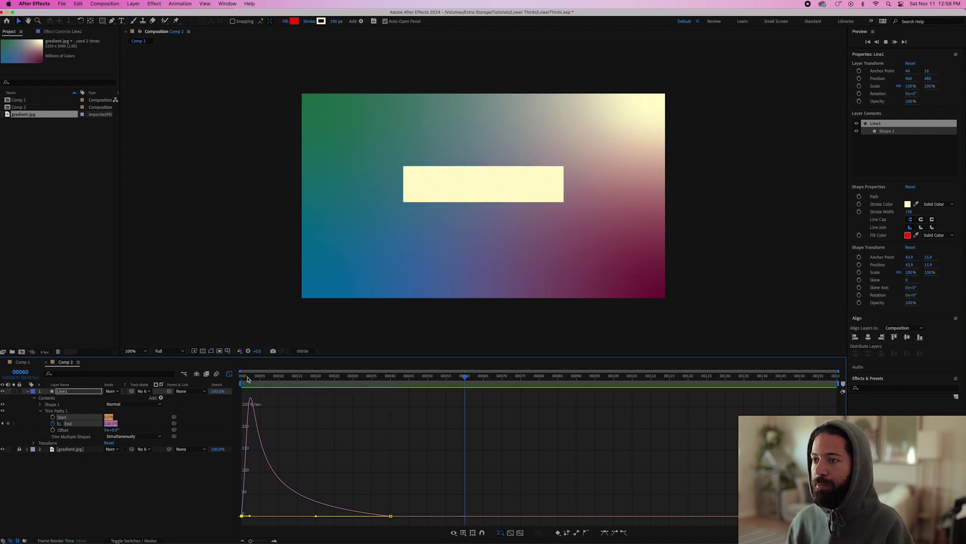
key(space)
key(space)
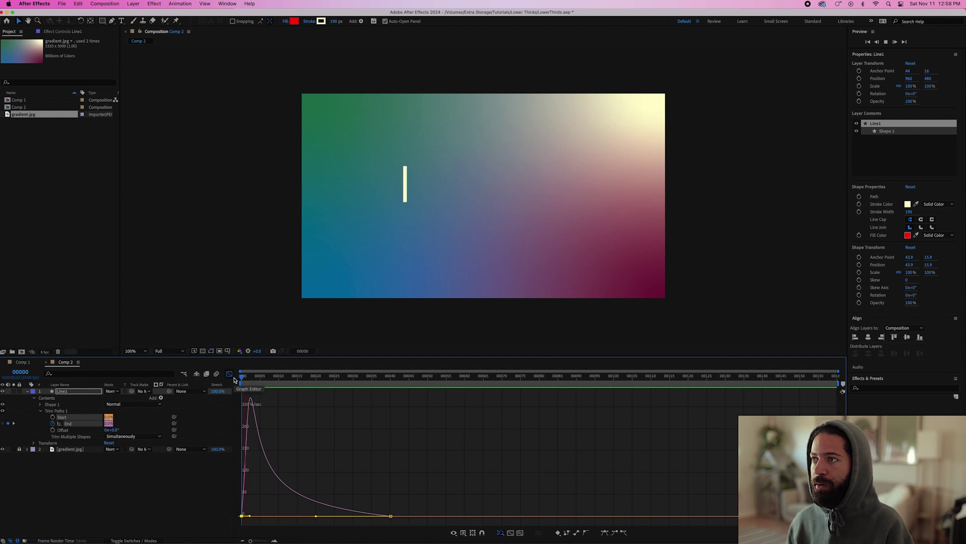
click(229, 374)
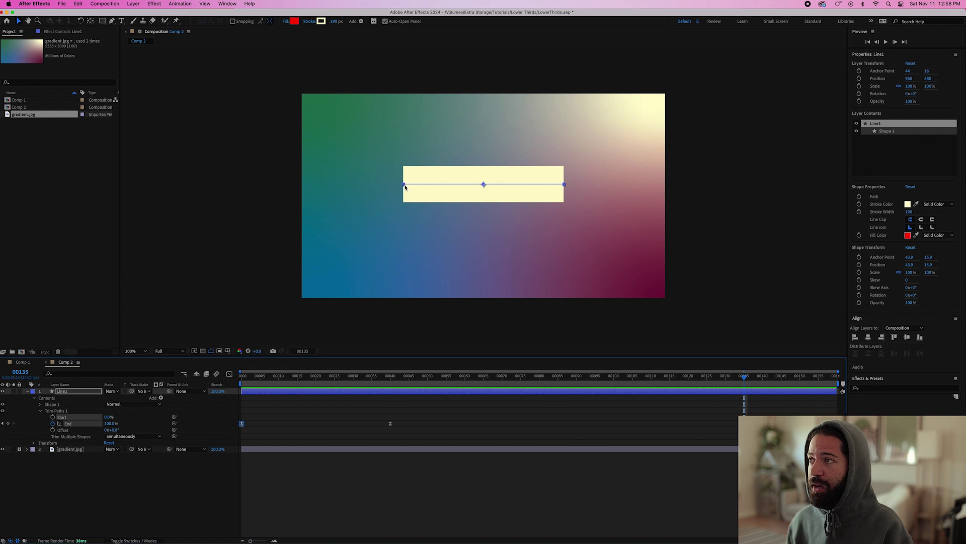
click(53, 417)
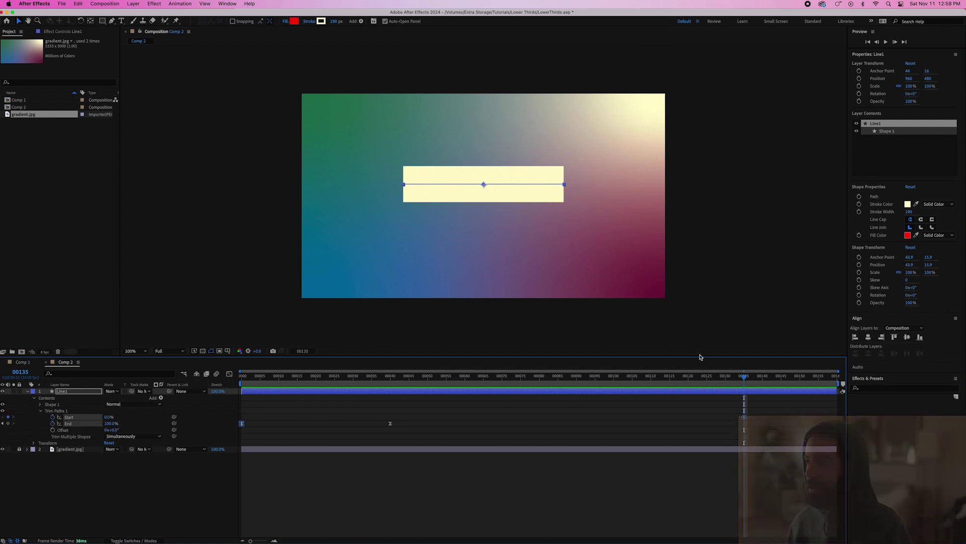
Keyframe trim Start to 100% at frame 150 and ease the exit keyframes
click(800, 380)
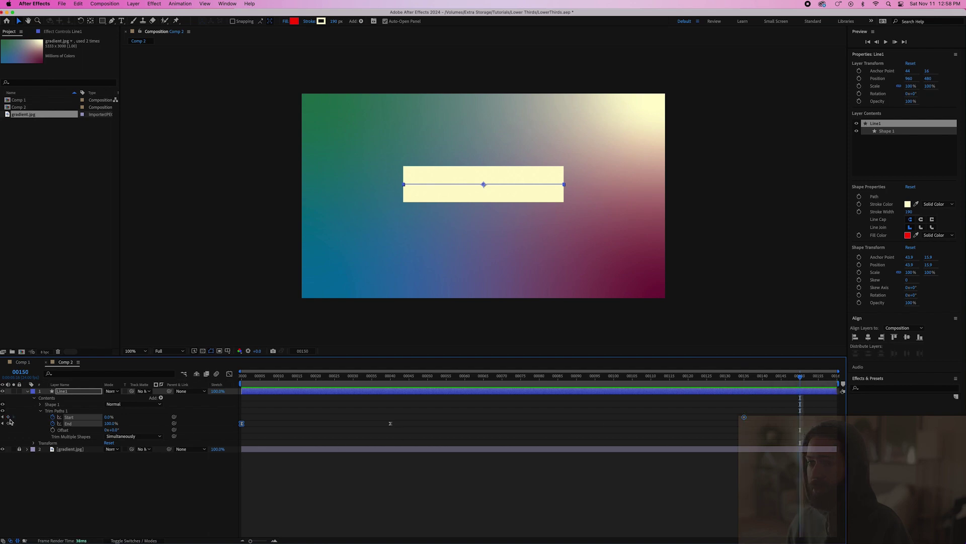
drag(107, 419, 164, 423)
drag(808, 411, 727, 425)
key(F9)
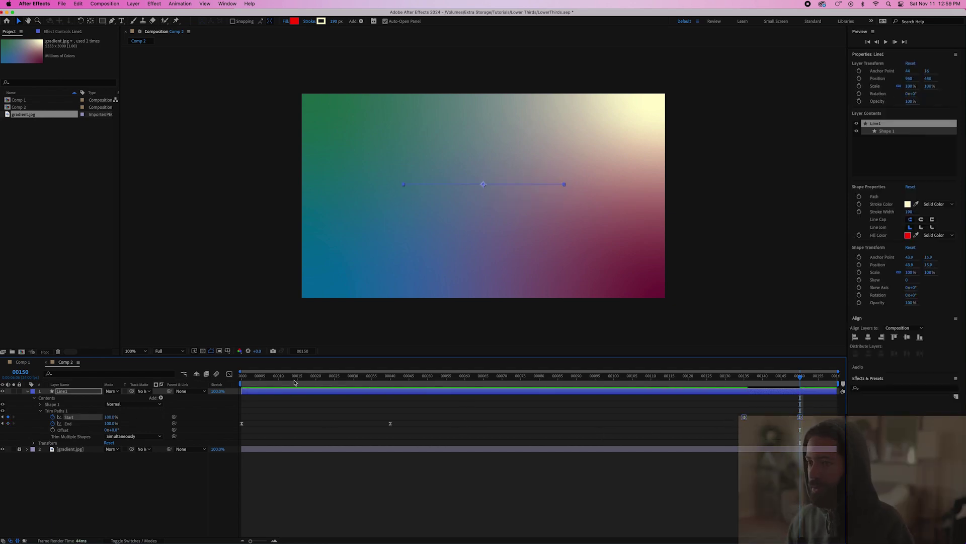
Adjust the exit easing on the speed graph, preview, and slide the exit keyframes earlier
click(229, 375)
drag(738, 509, 783, 518)
click(737, 377)
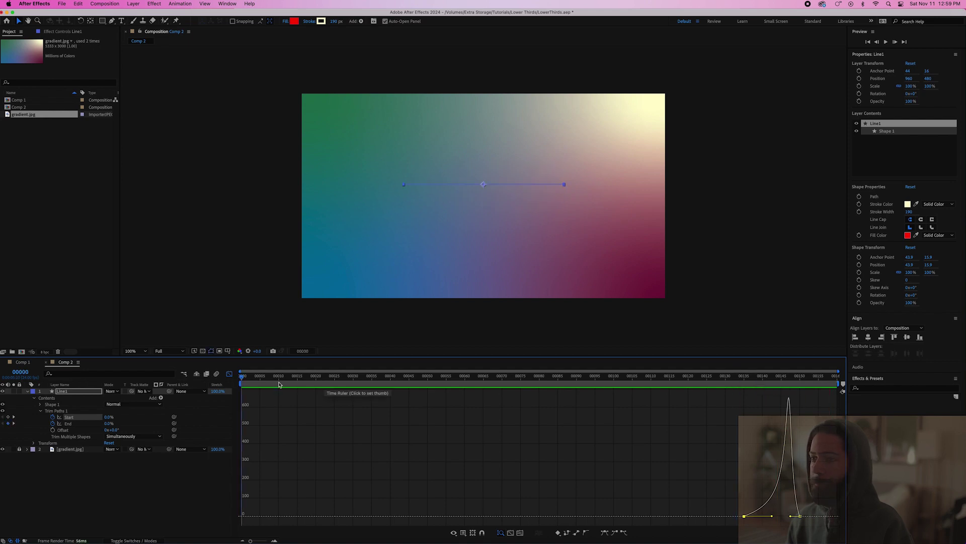
click(242, 376)
click(230, 374)
key(space)
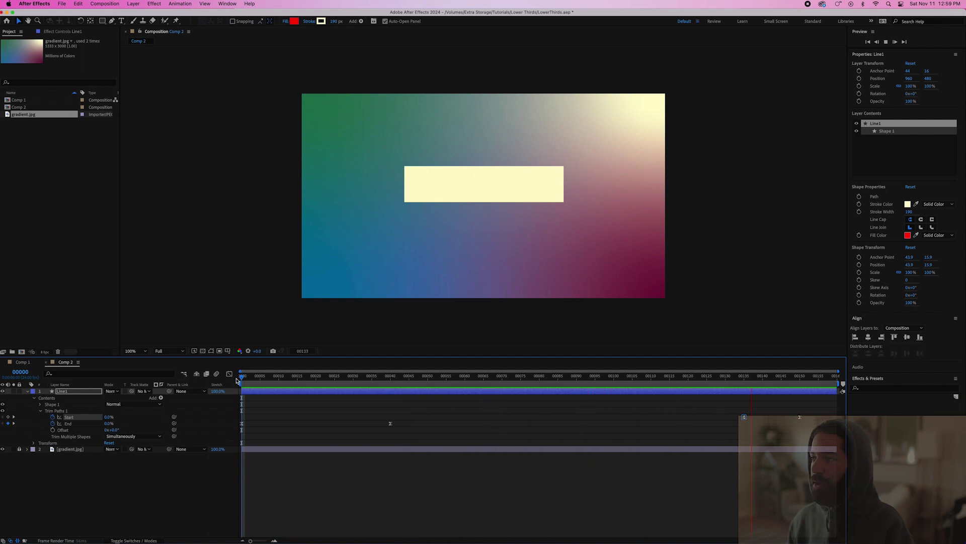
key(space)
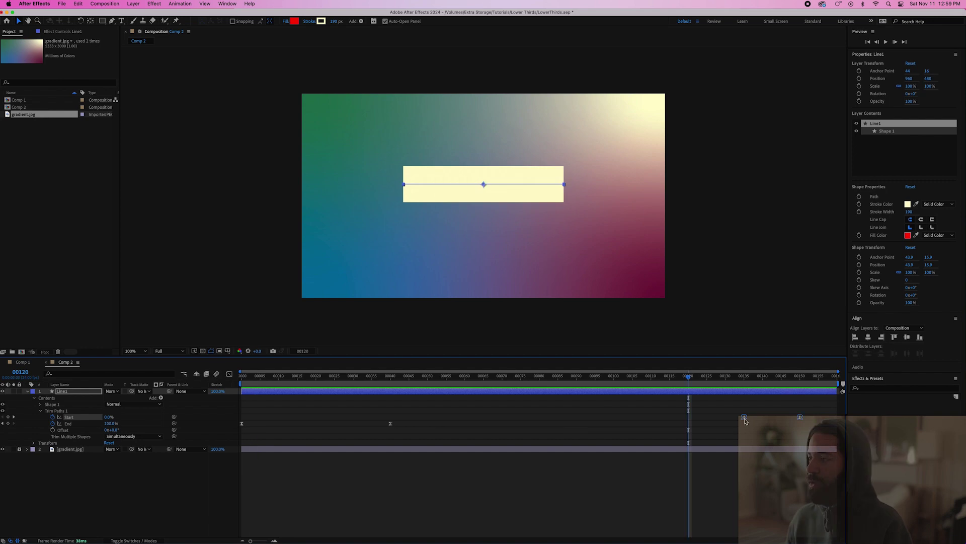
drag(745, 421, 690, 421)
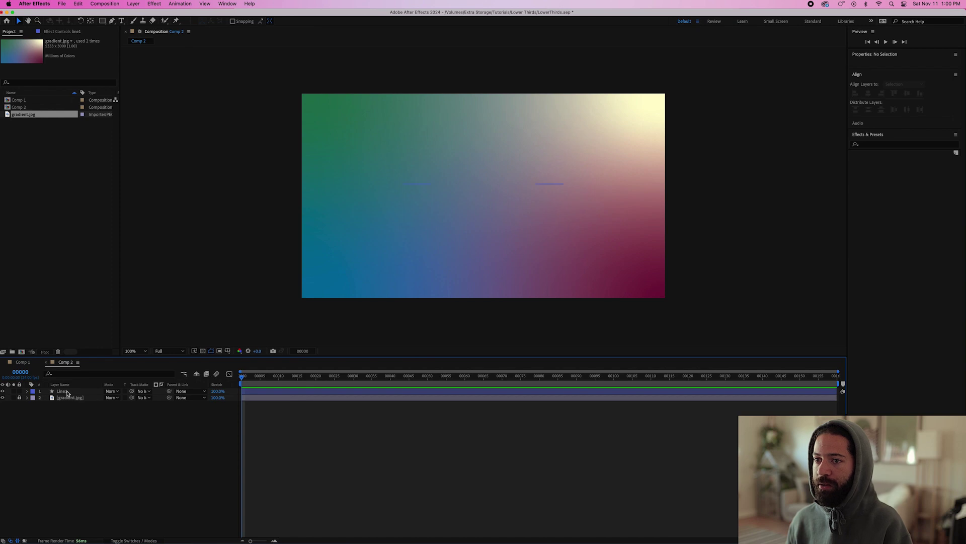
Duplicate Line1 and place the copy, Line2, beneath it
click(65, 392)
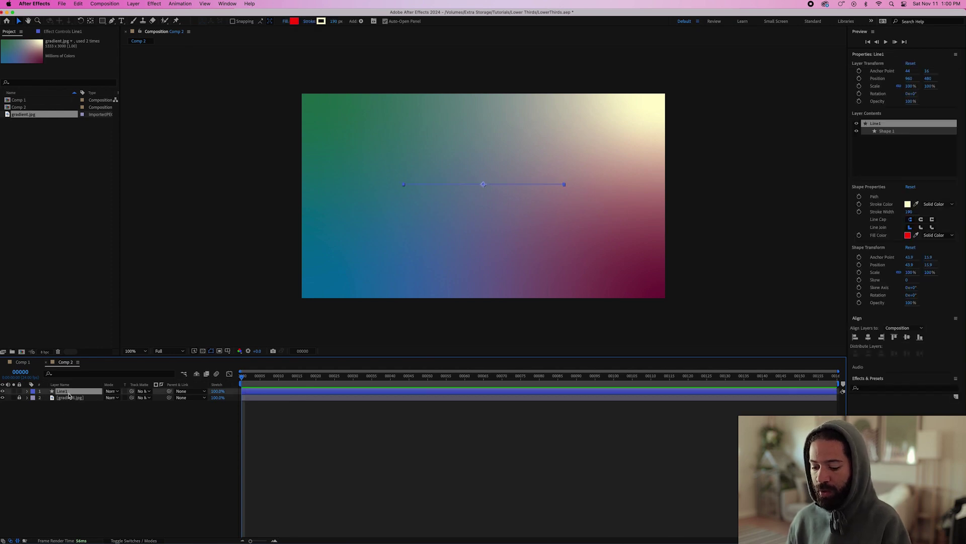
key(super+d)
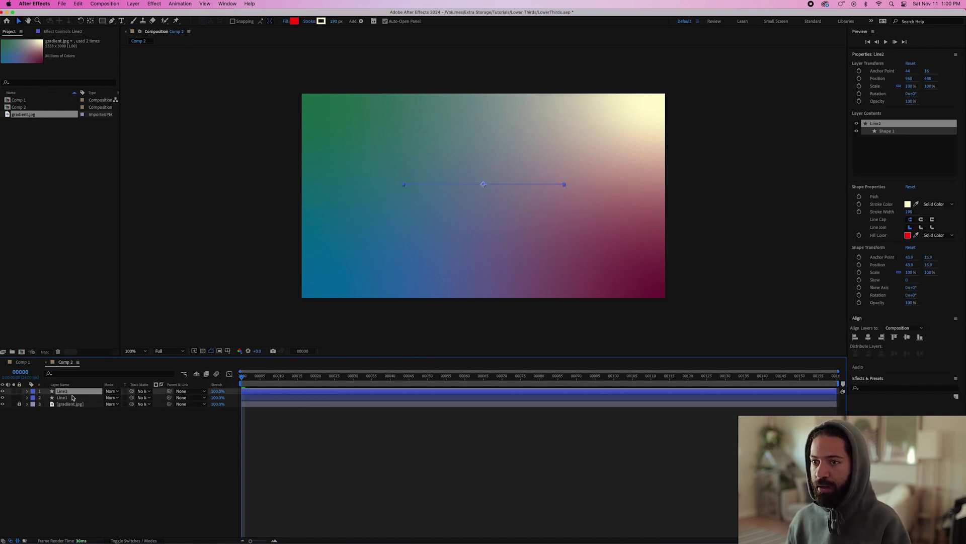
drag(72, 398, 69, 400)
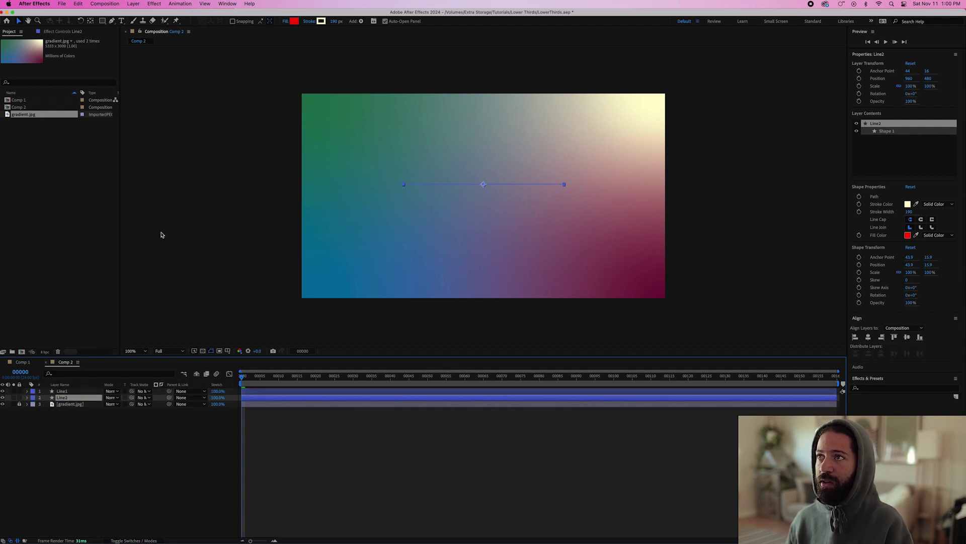
Recolour Line2's stroke dark magenta sampled from the gradient and preview it
click(323, 22)
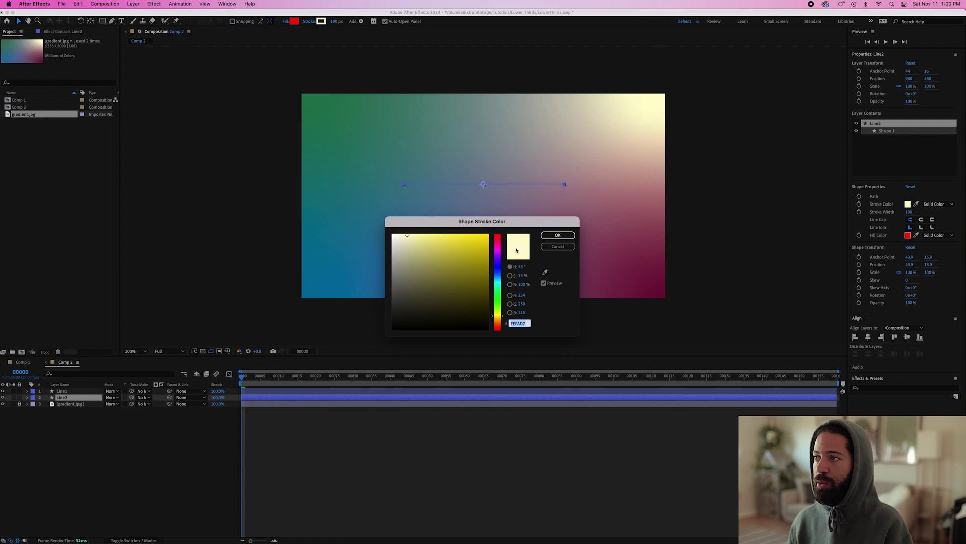
click(544, 273)
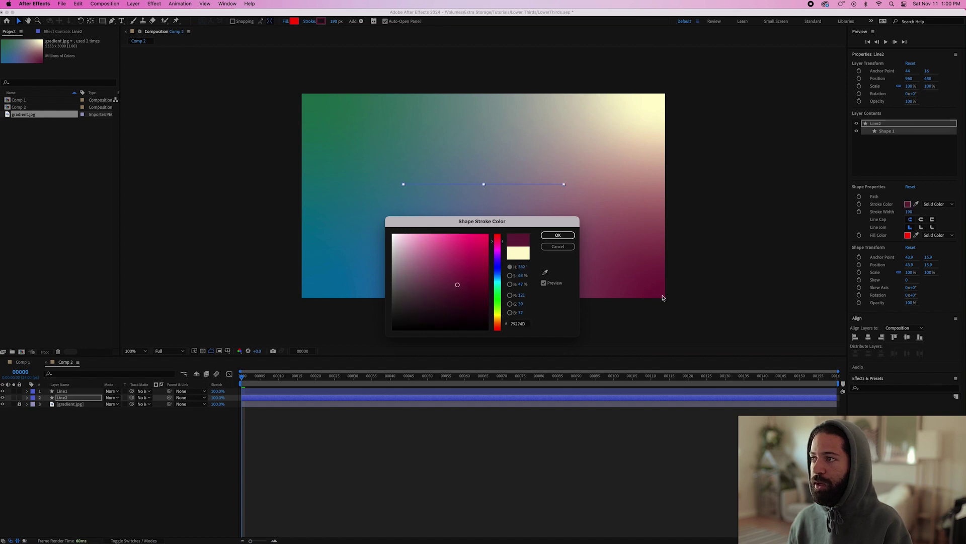
click(558, 235)
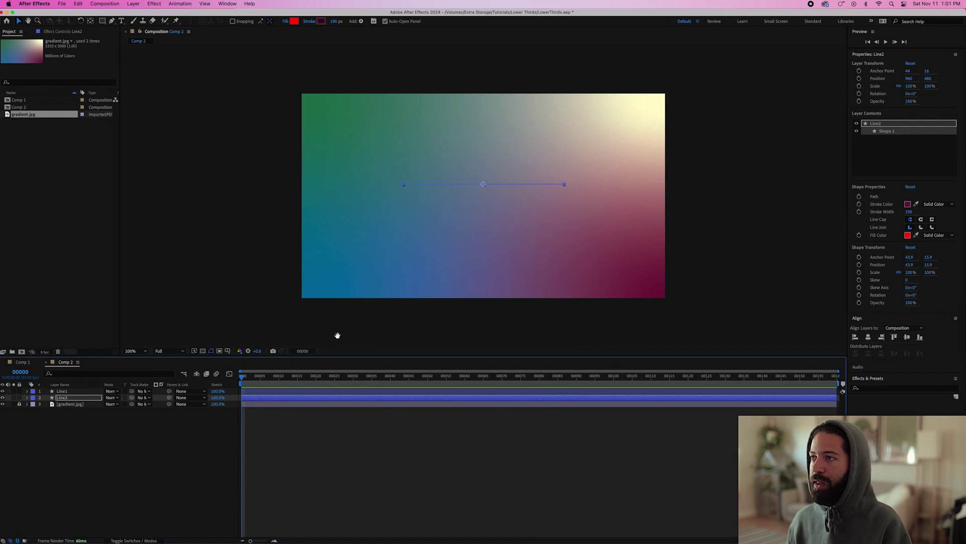
key(space)
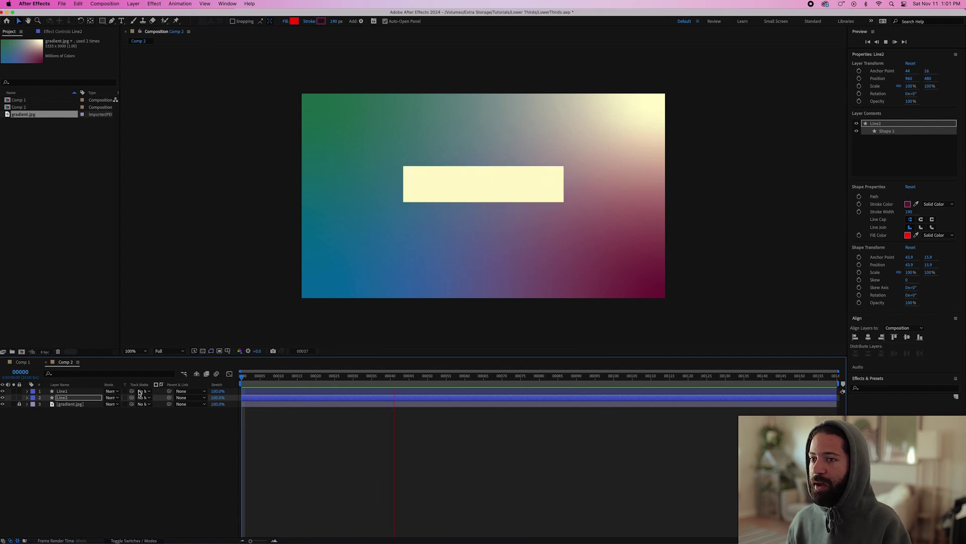
key(space)
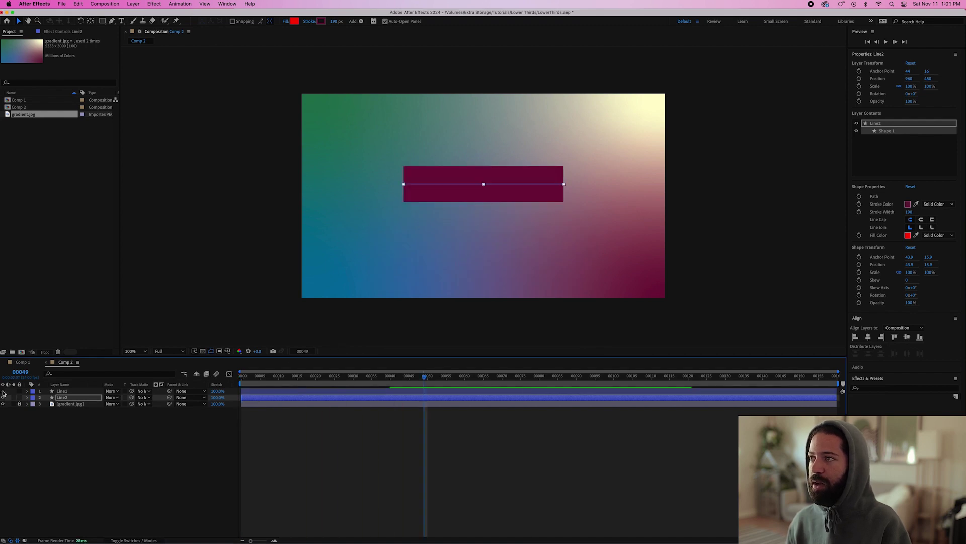
click(3, 391)
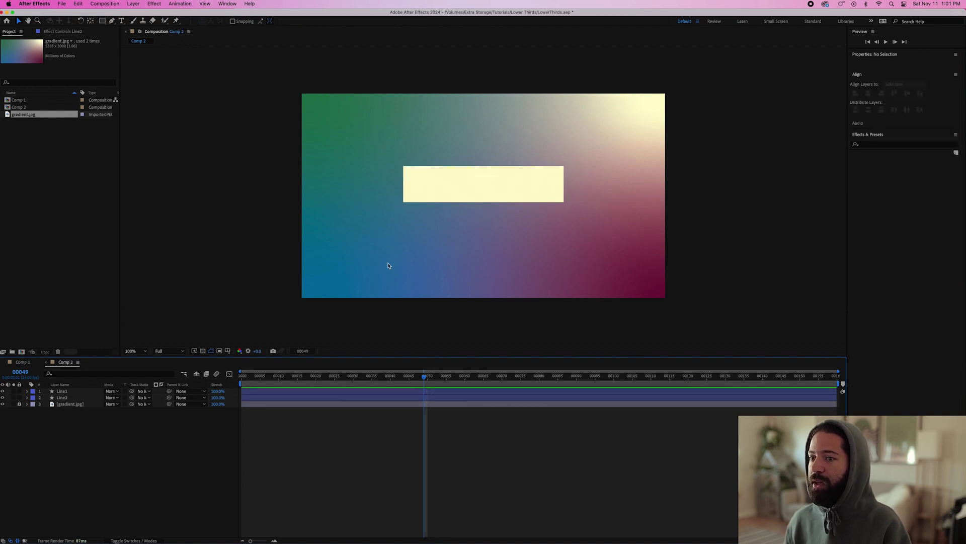
Set Line2's stroke width to 19
click(62, 397)
click(336, 22)
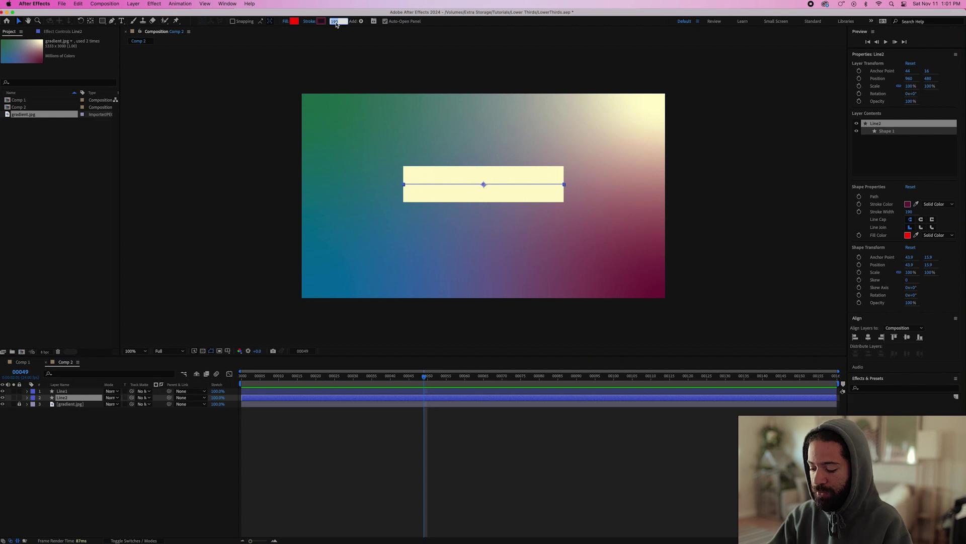
text(19)
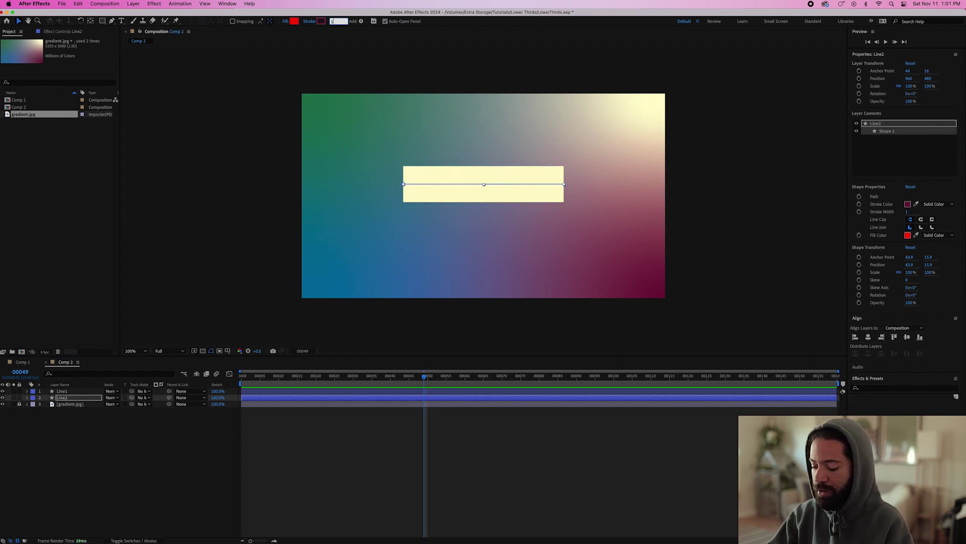
click(73, 417)
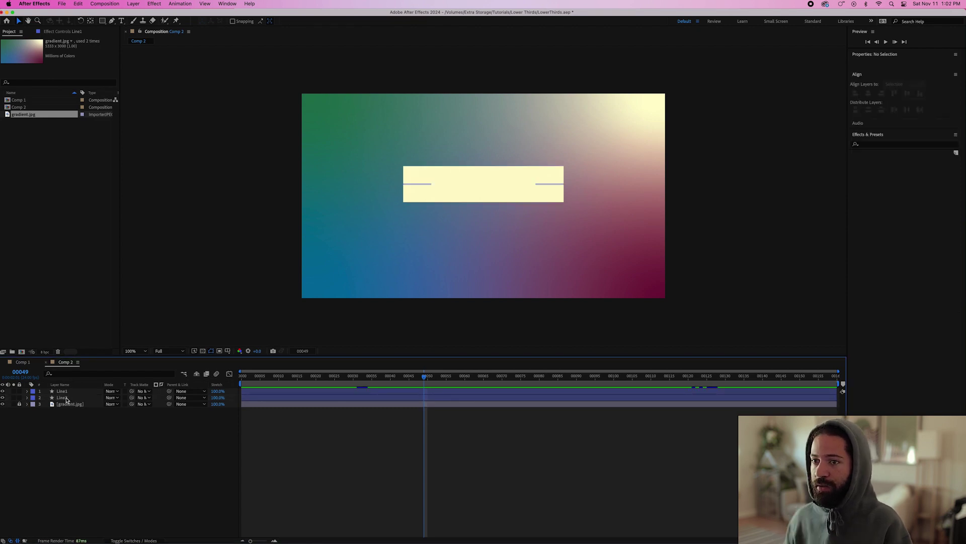
Delay Line1's two End keyframes a few frames so it trails Line2
click(65, 397)
shift+click(70, 392)
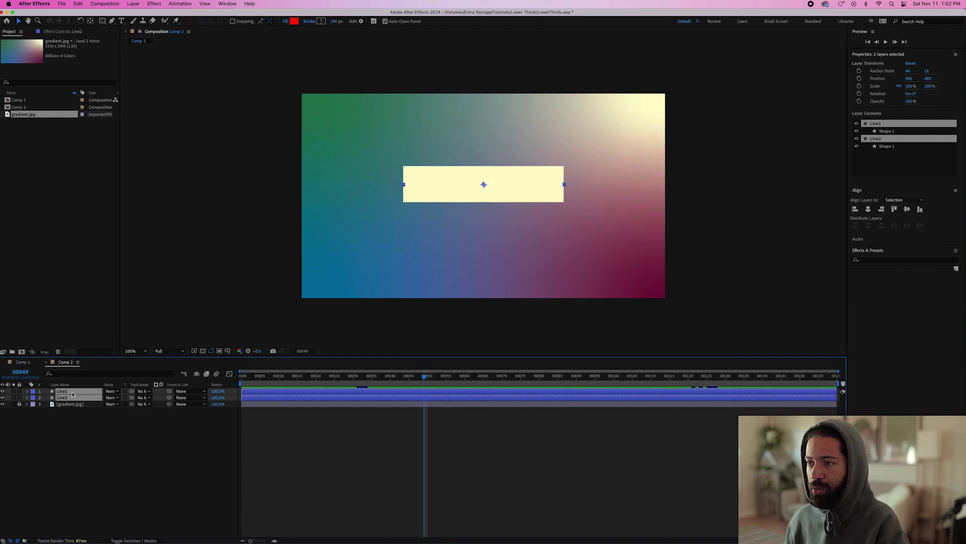
key(u)
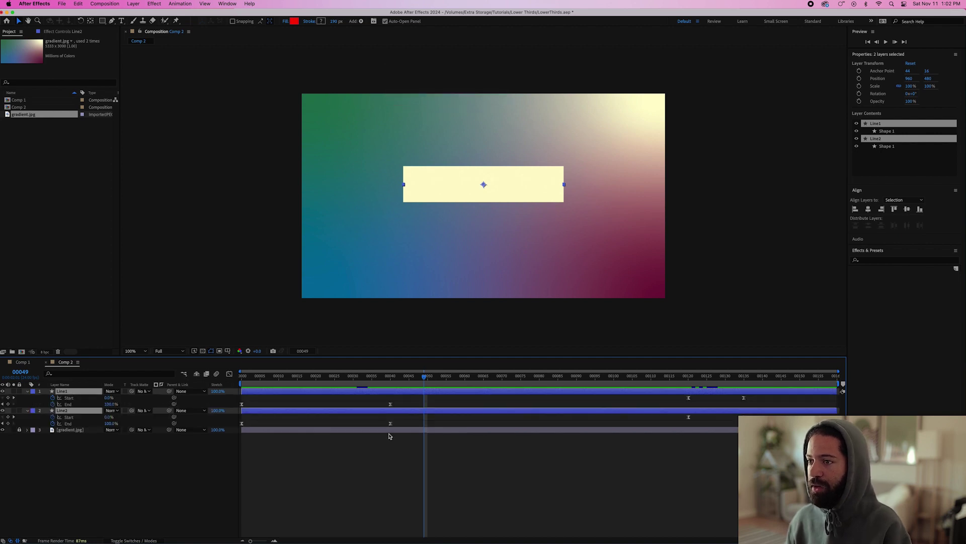
click(242, 404)
drag(241, 406, 260, 406)
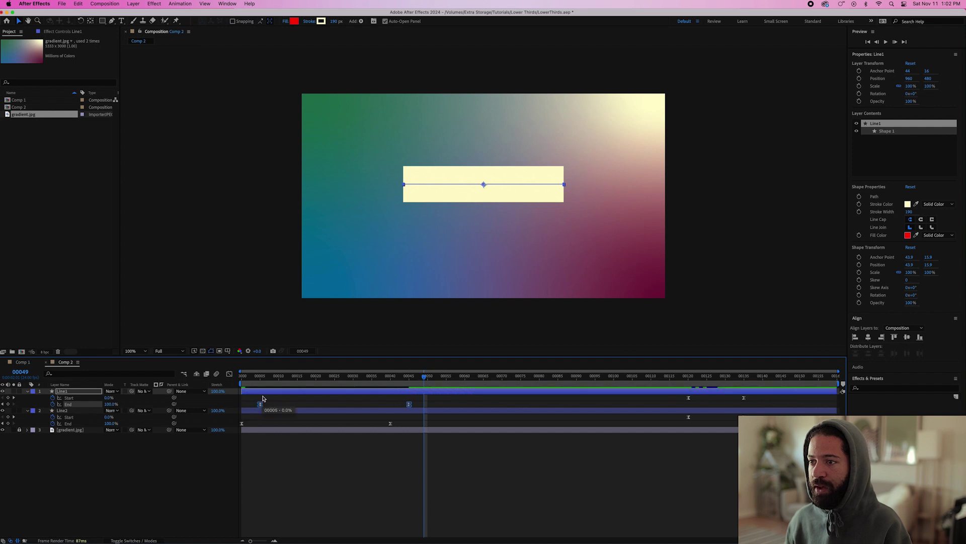
click(241, 378)
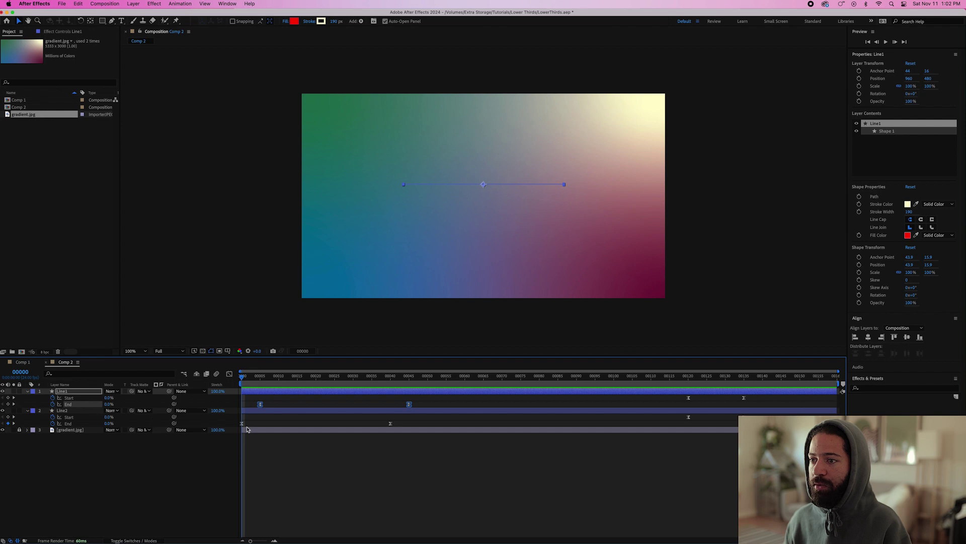
Drag Line2's trim Start keyframes a few frames later
key(space)
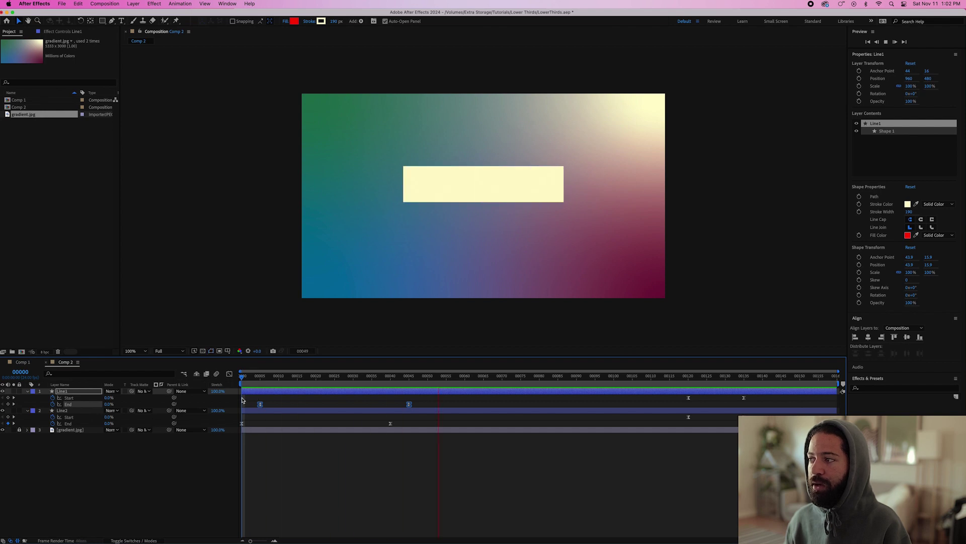
click(483, 376)
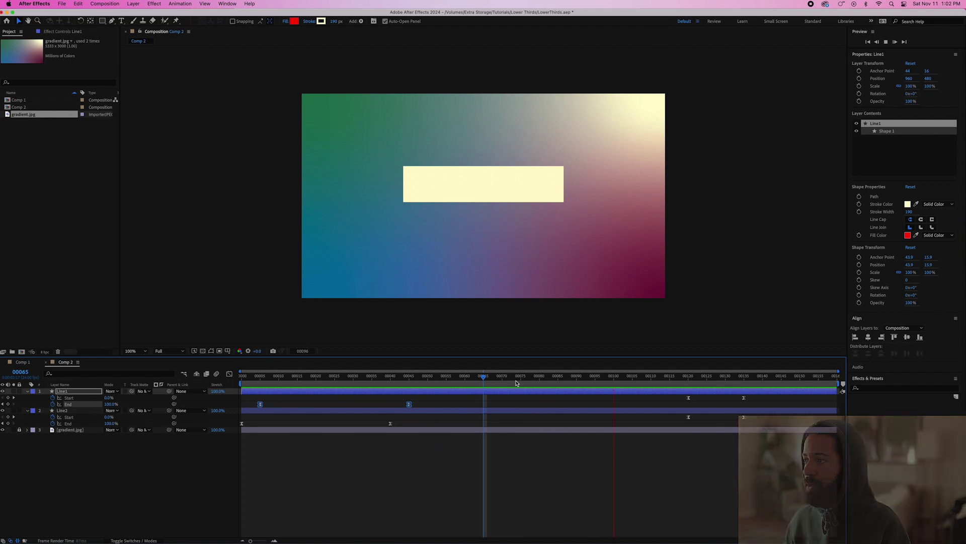
click(688, 416)
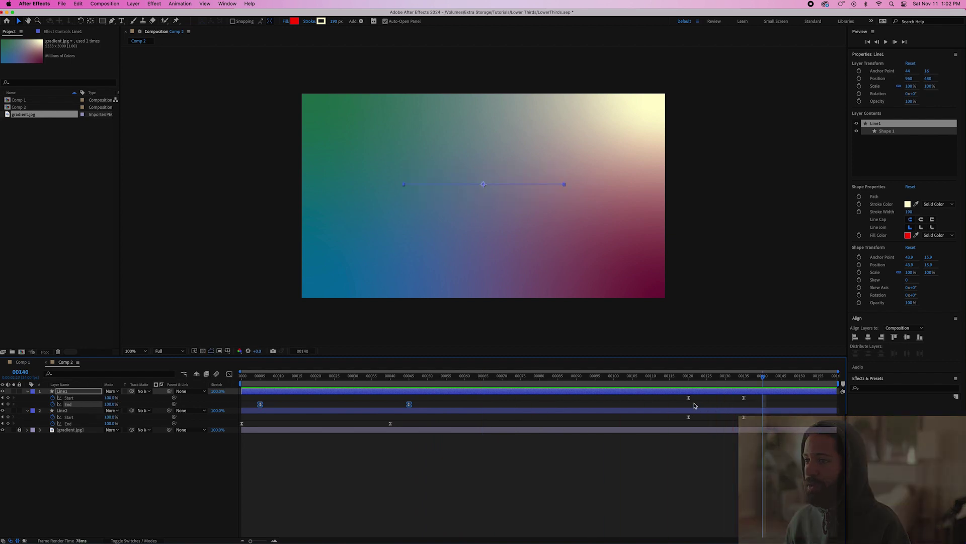
click(672, 425)
drag(672, 426, 708, 422)
Preview the staggered exit, then deselect all layers and collapse the keyframed properties
click(708, 380)
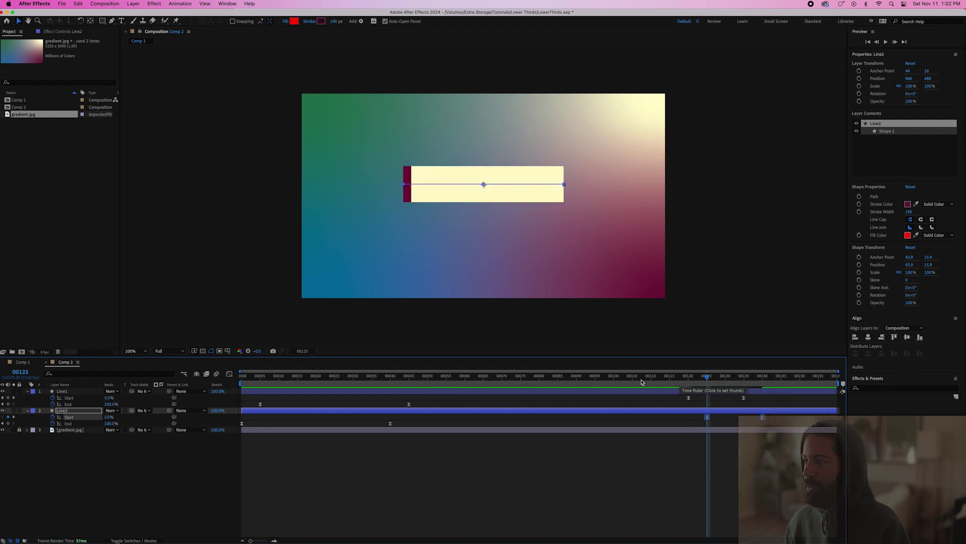
click(614, 380)
key(space)
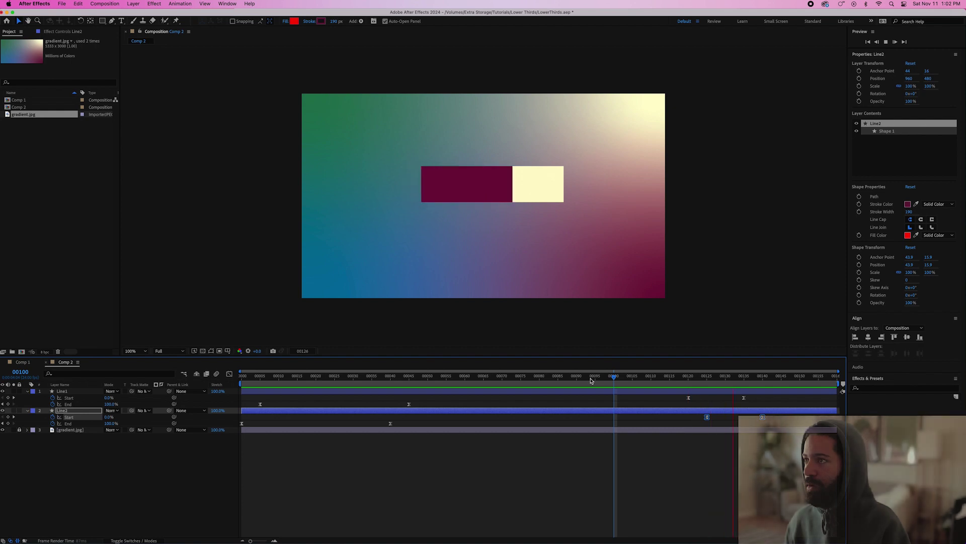
key(Home)
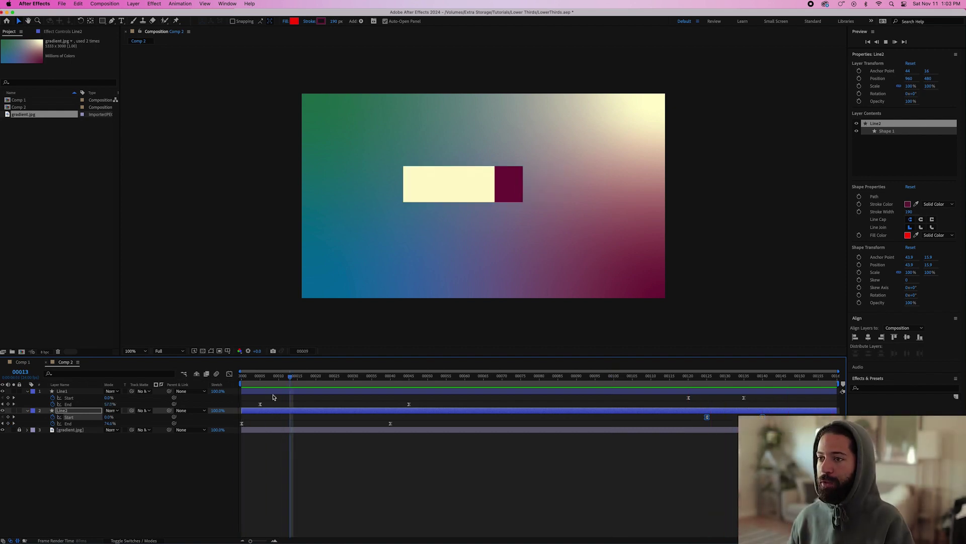
key(space)
click(150, 473)
key(u)
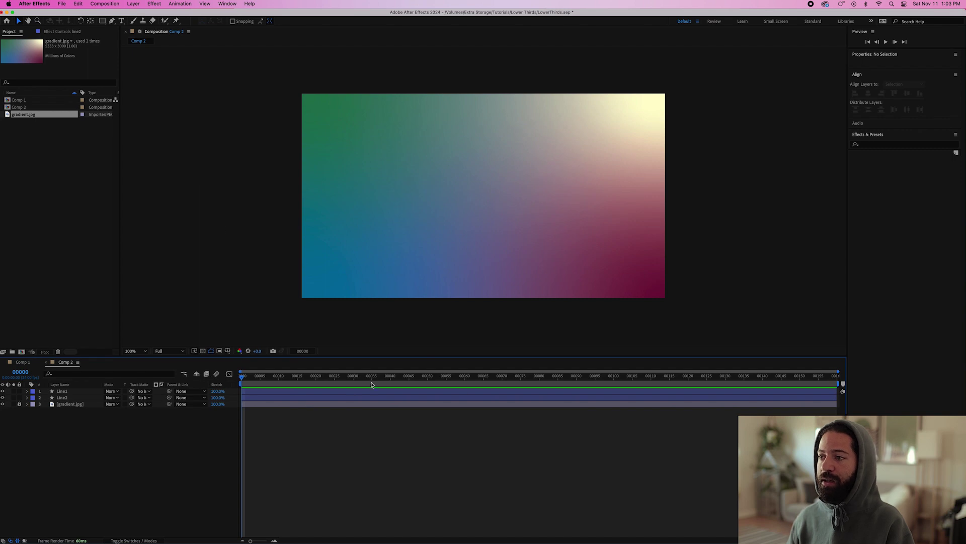
At frame 00076, add a 'CODY A BANKS' text layer inside the cream bar
click(495, 378)
drag(482, 377, 525, 377)
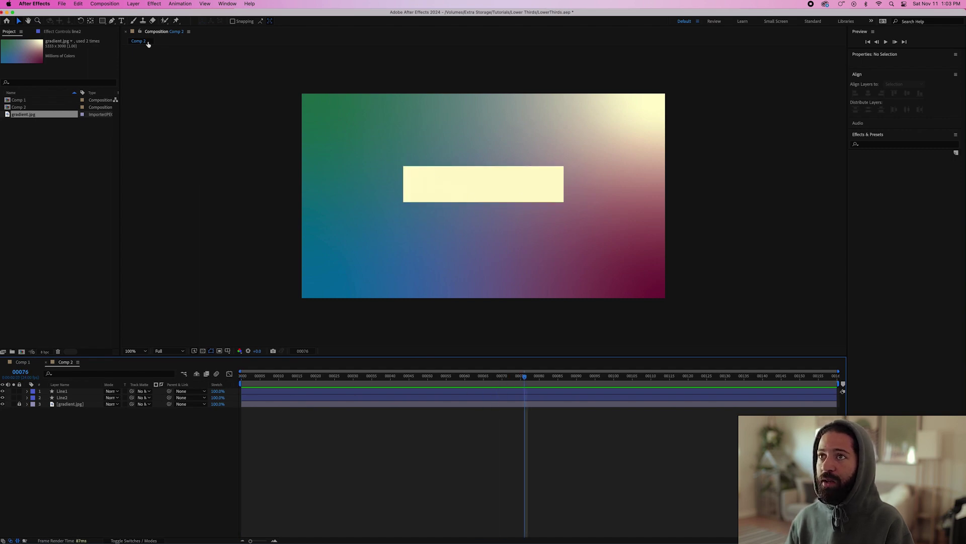
click(121, 22)
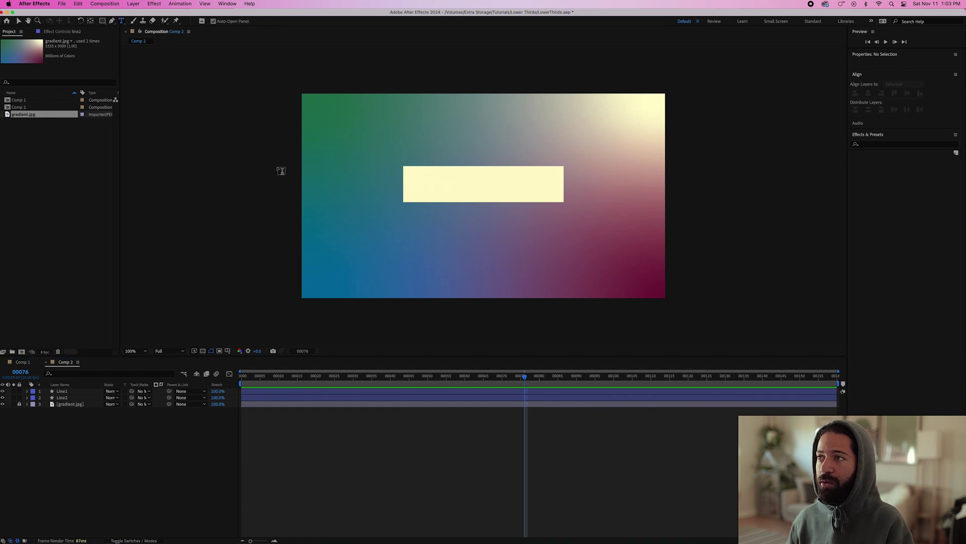
click(481, 189)
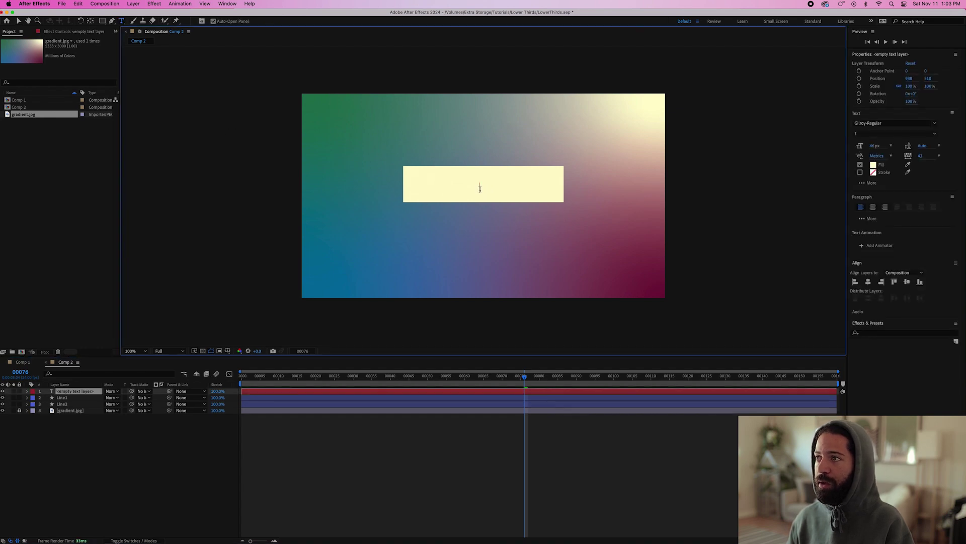
text(CODY)
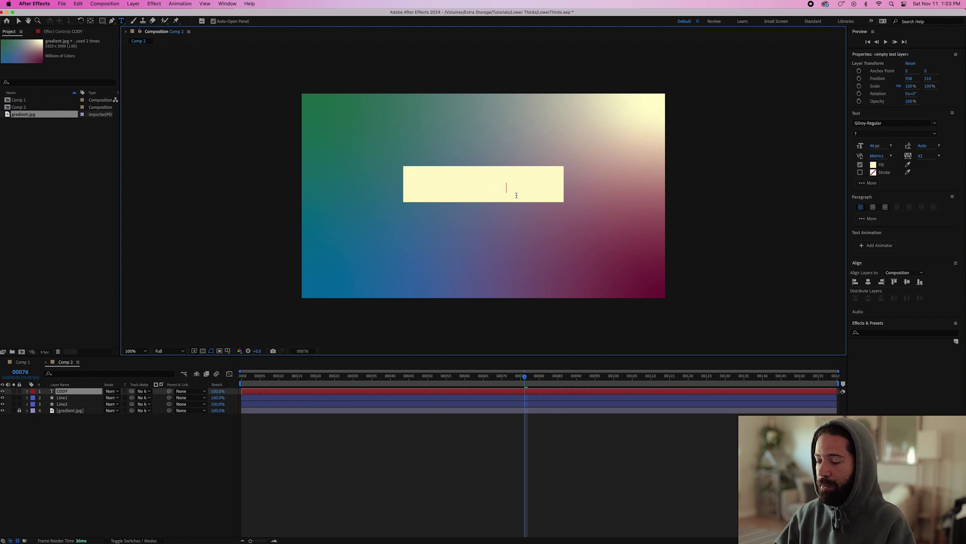
text(A BANKS)
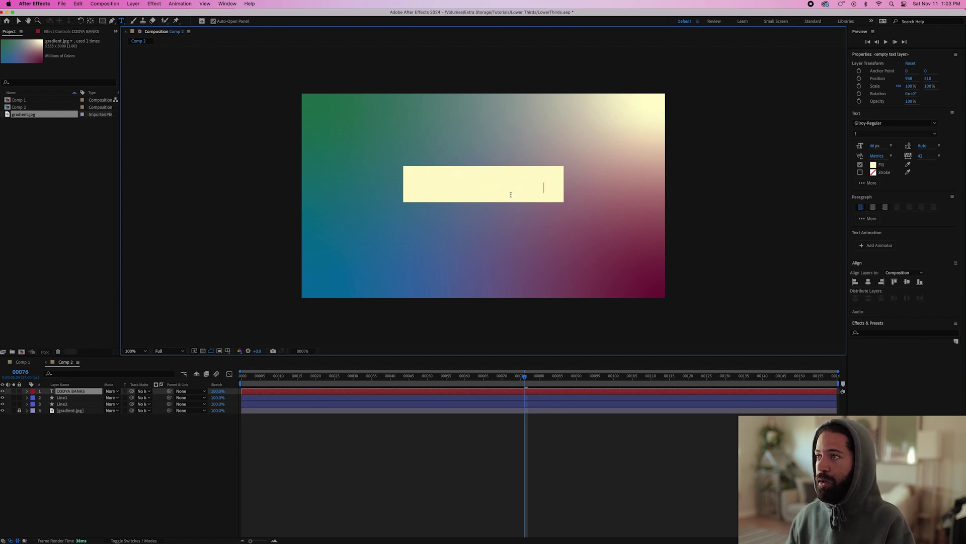
key(super+a)
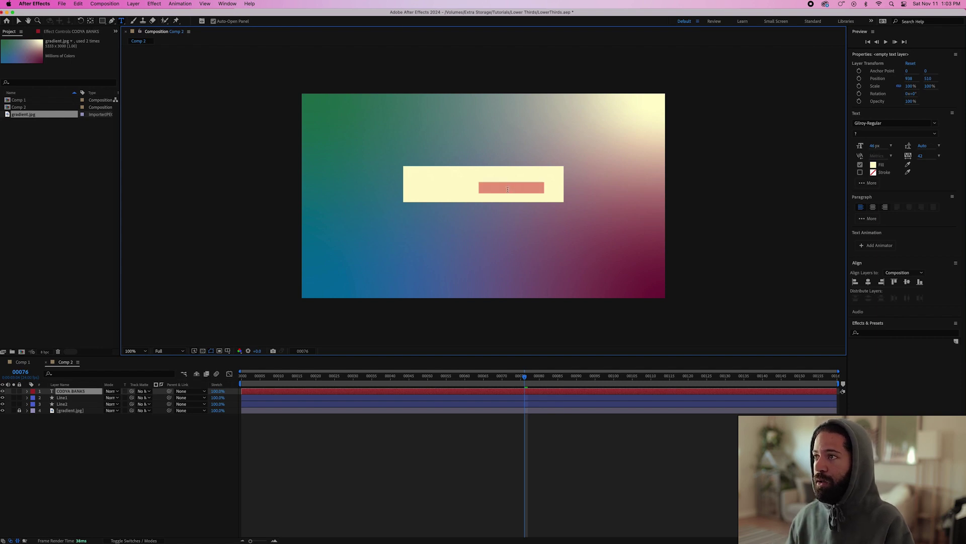
Colour the name dark maroon from the gradient, centre-align it, and set Gilroy-Heavy at 66 px
click(907, 166)
click(666, 293)
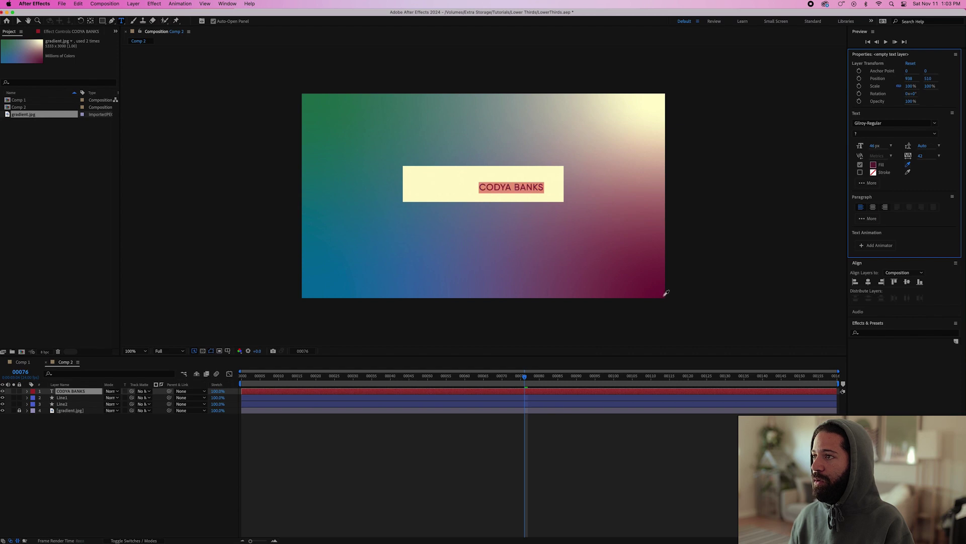
click(507, 188)
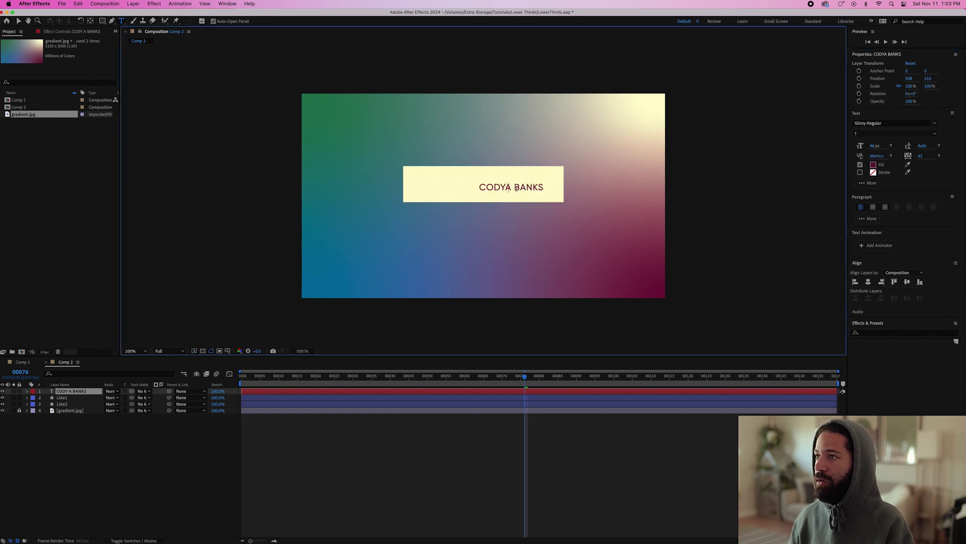
click(18, 21)
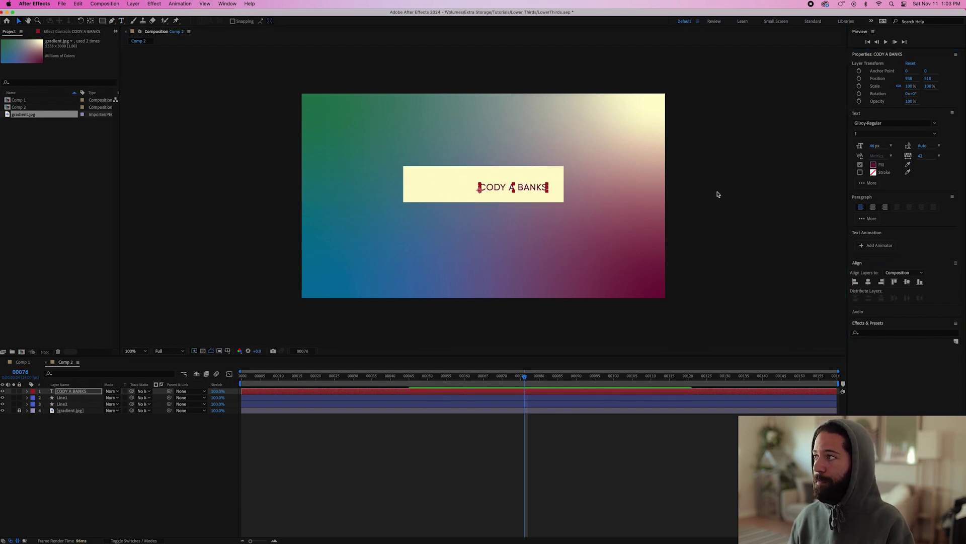
click(874, 207)
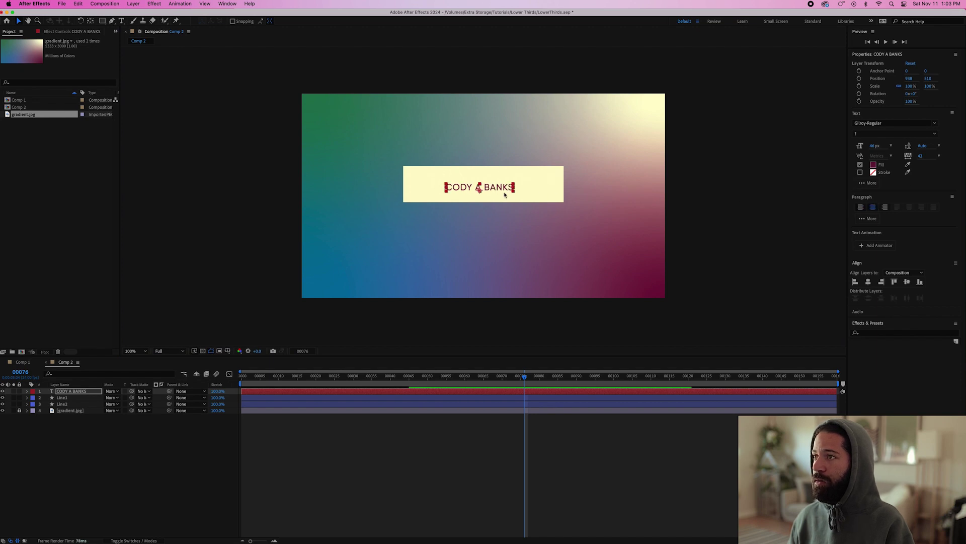
click(936, 126)
drag(875, 145, 882, 145)
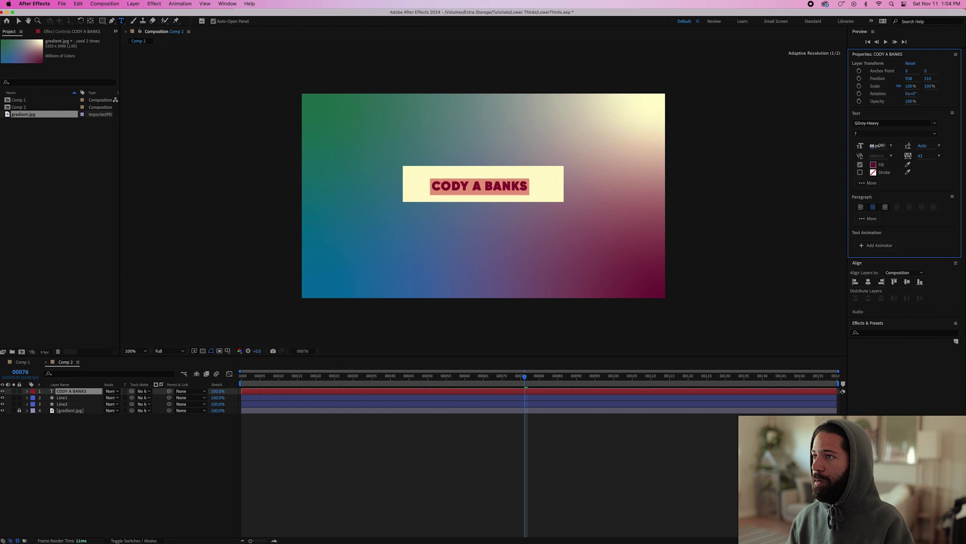
Nudge the name text to sit centred in the bar and preview from the start
click(19, 21)
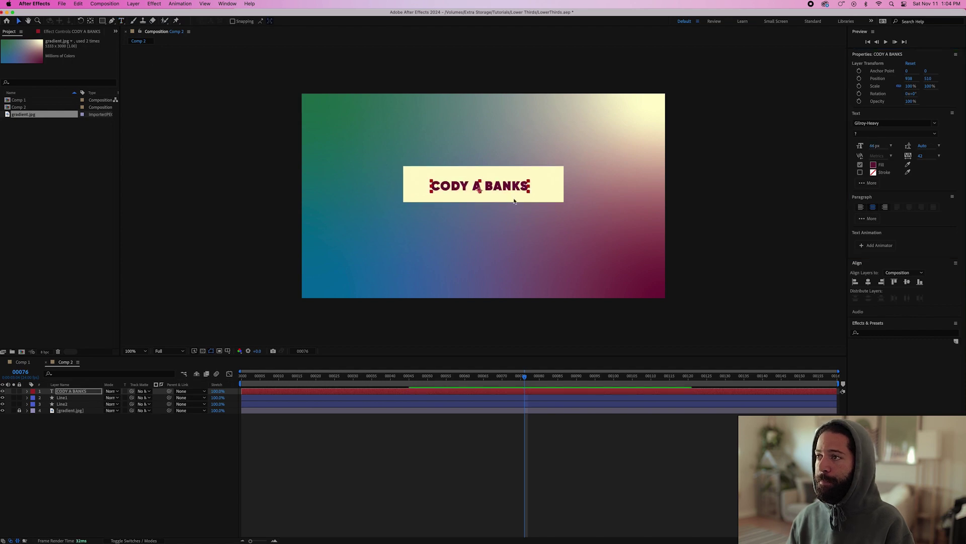
drag(478, 190, 482, 188)
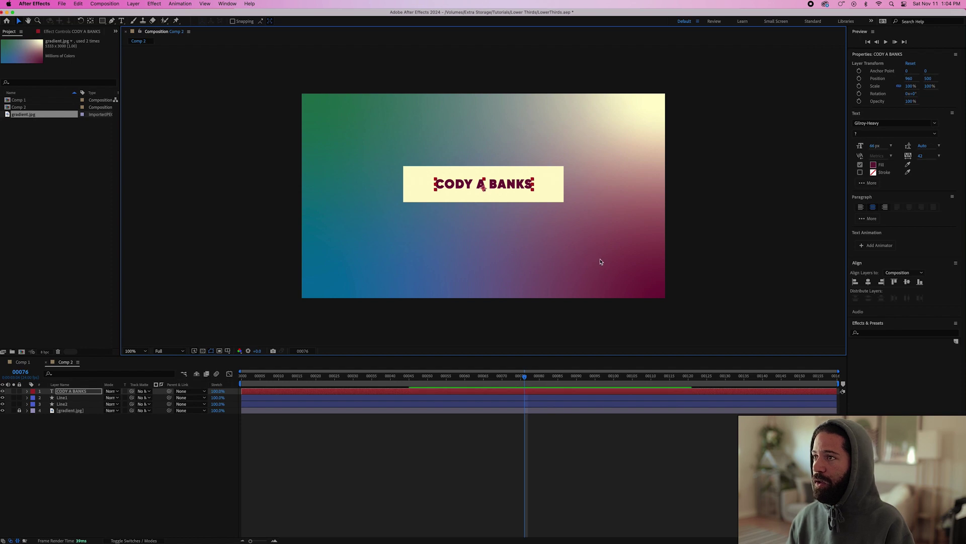
click(599, 263)
click(237, 379)
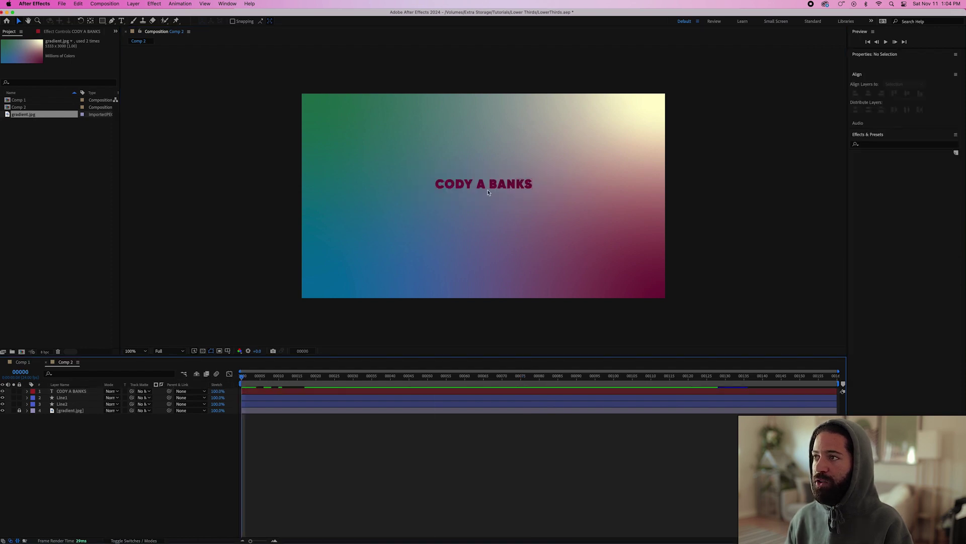
key(space)
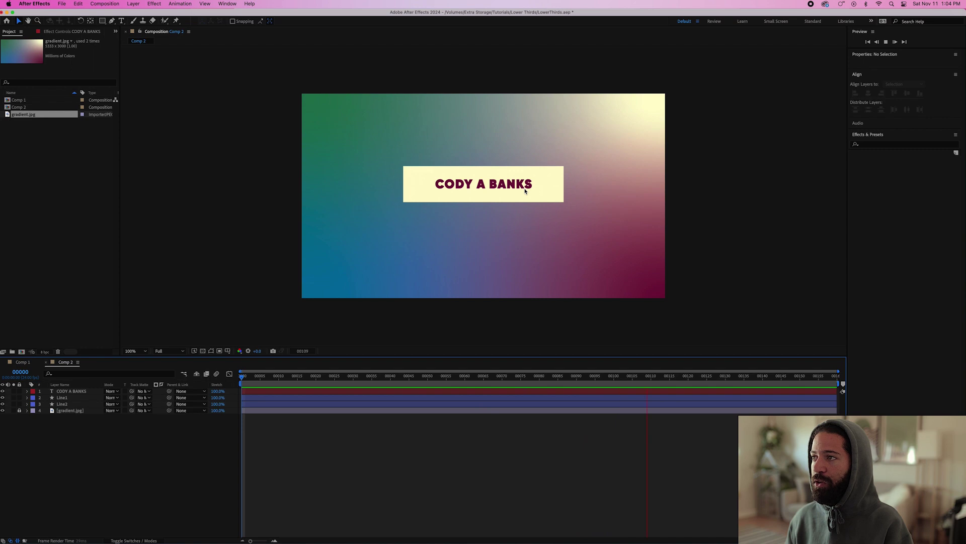
key(space)
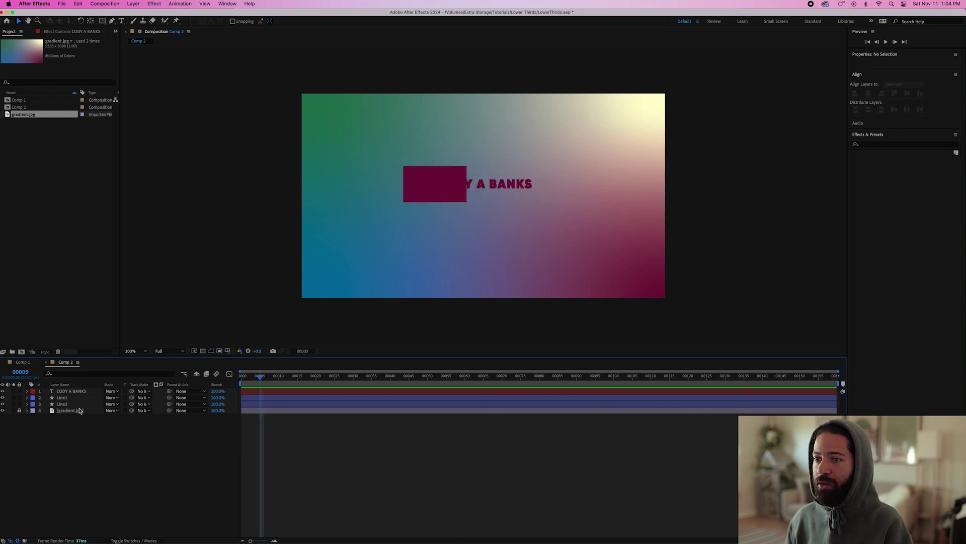
click(63, 398)
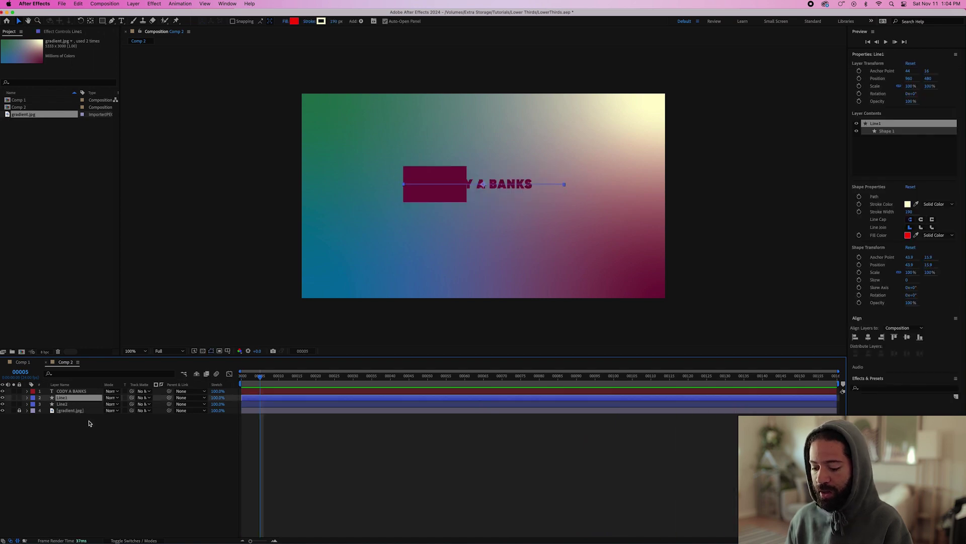
key(super+d)
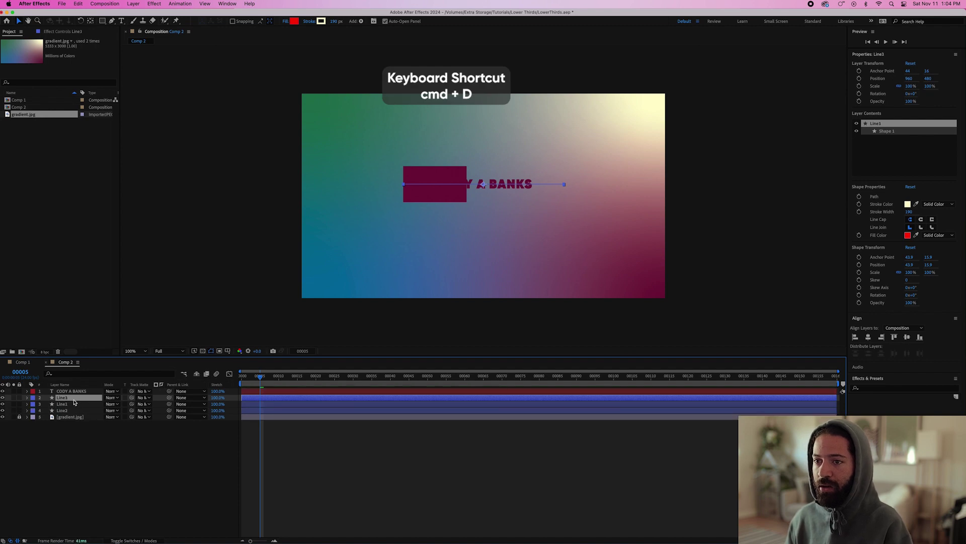
drag(74, 401, 73, 391)
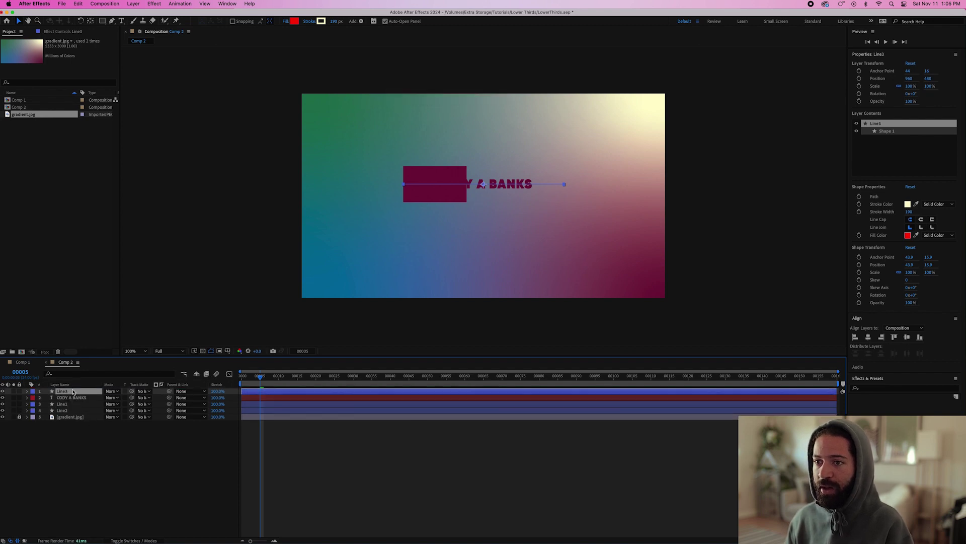
key(Return)
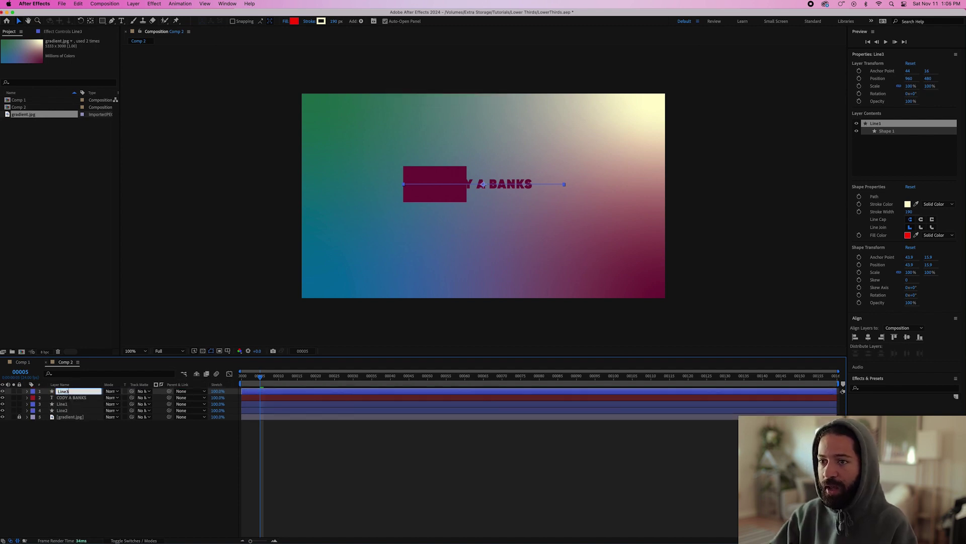
text(Line)
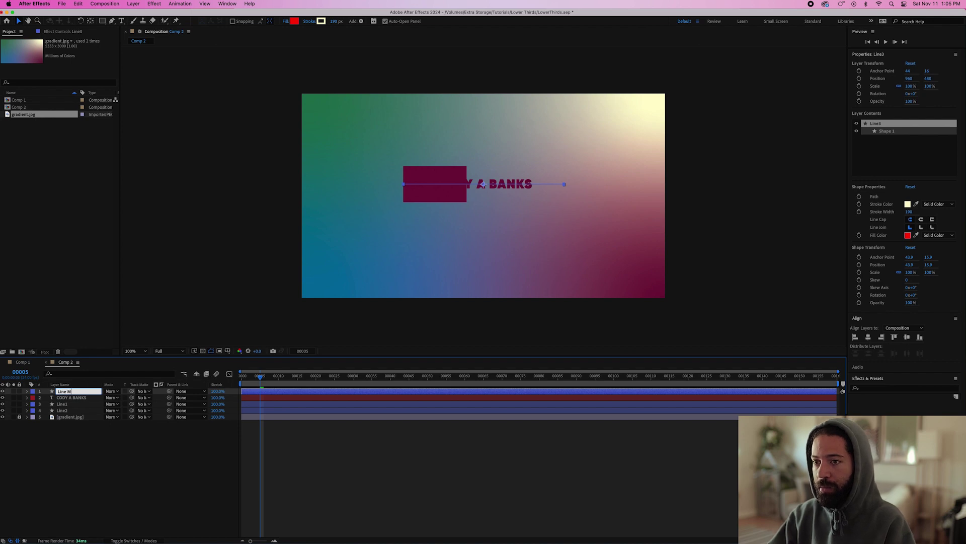
key(Return)
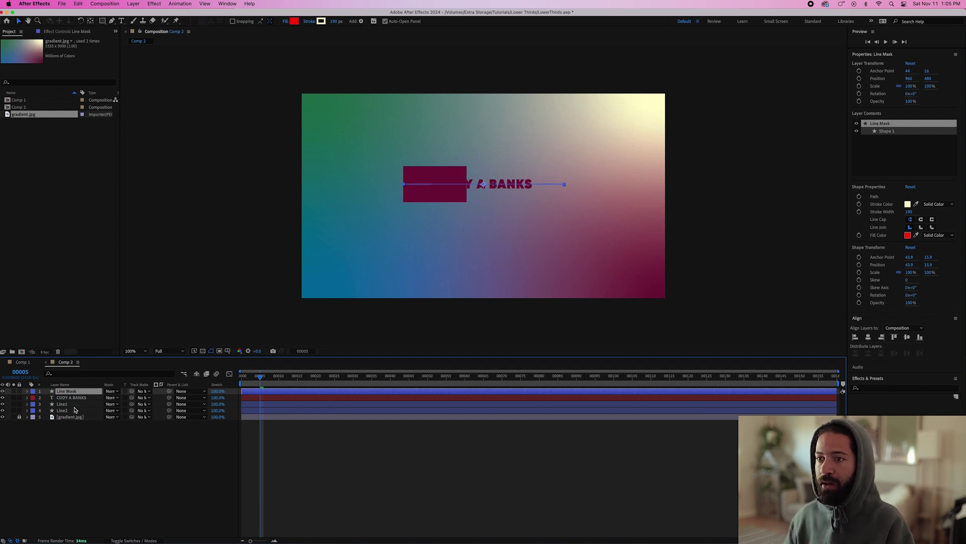
Set CODY A BANKS's Track Matte to Line Mask and preview the reveal
click(149, 397)
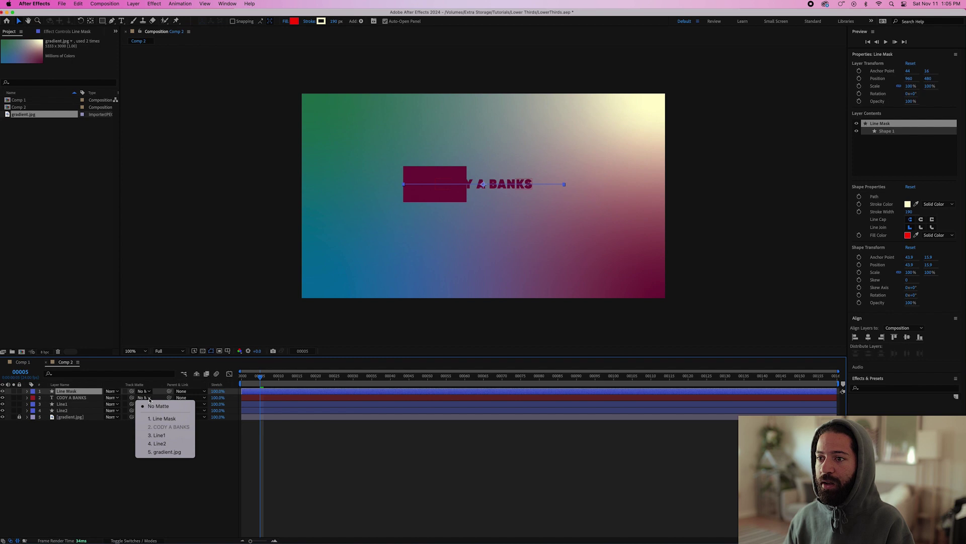
click(158, 420)
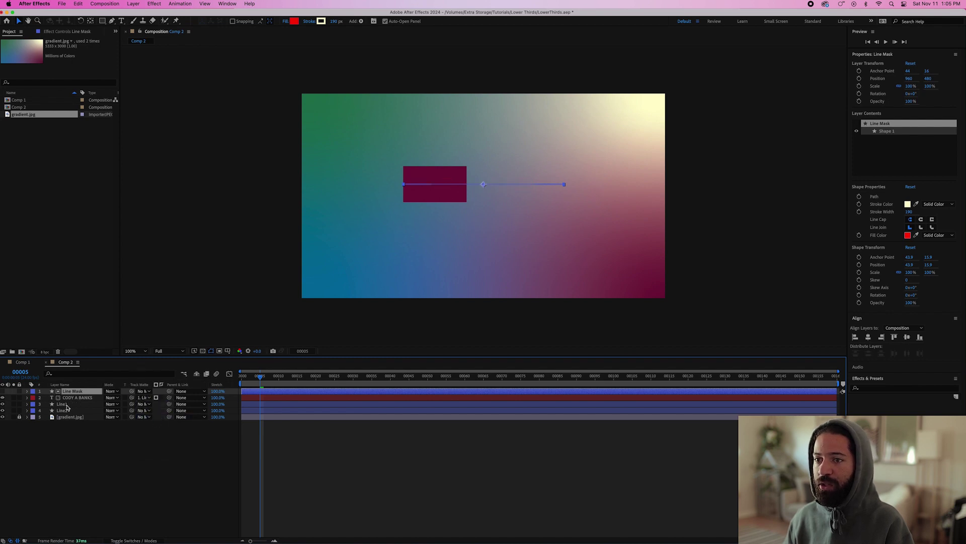
click(242, 378)
key(space)
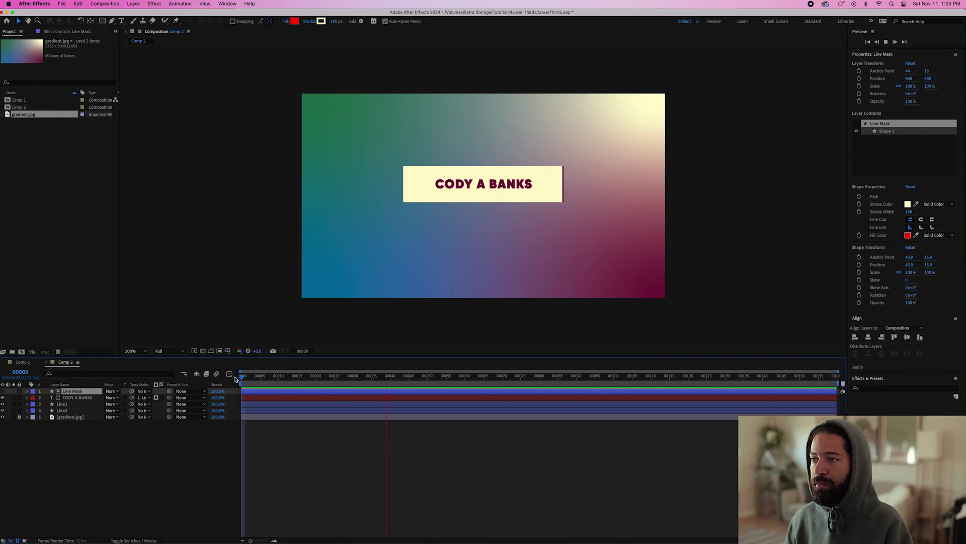
key(space)
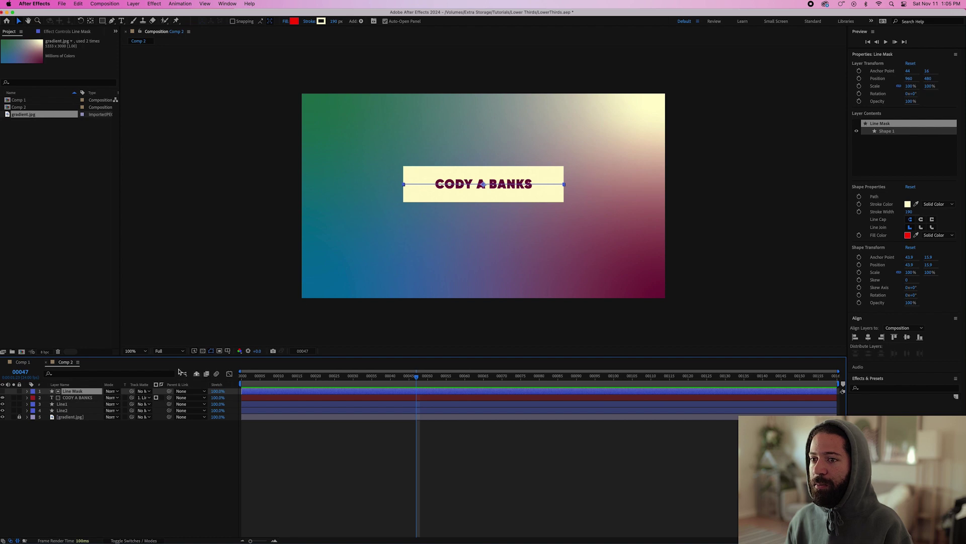
key(Home)
click(78, 398)
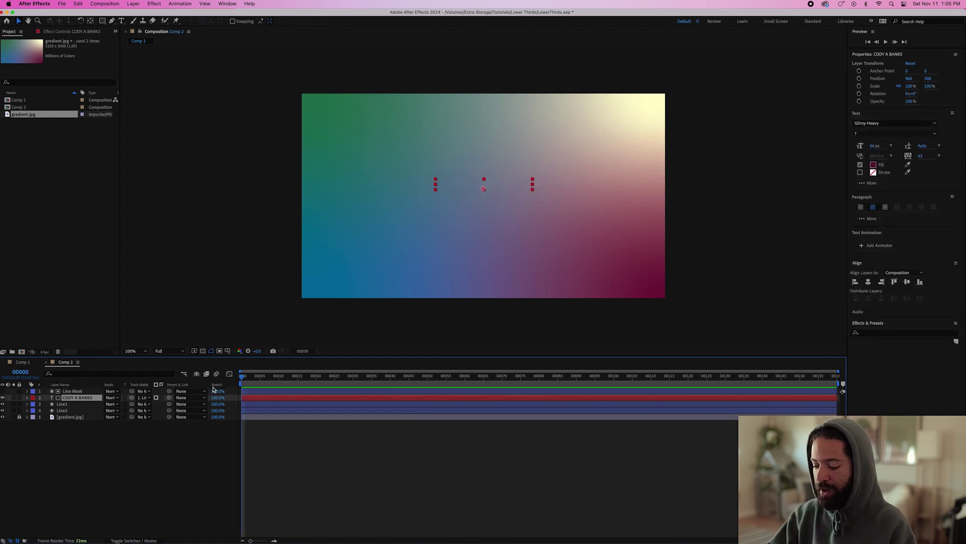
key(p)
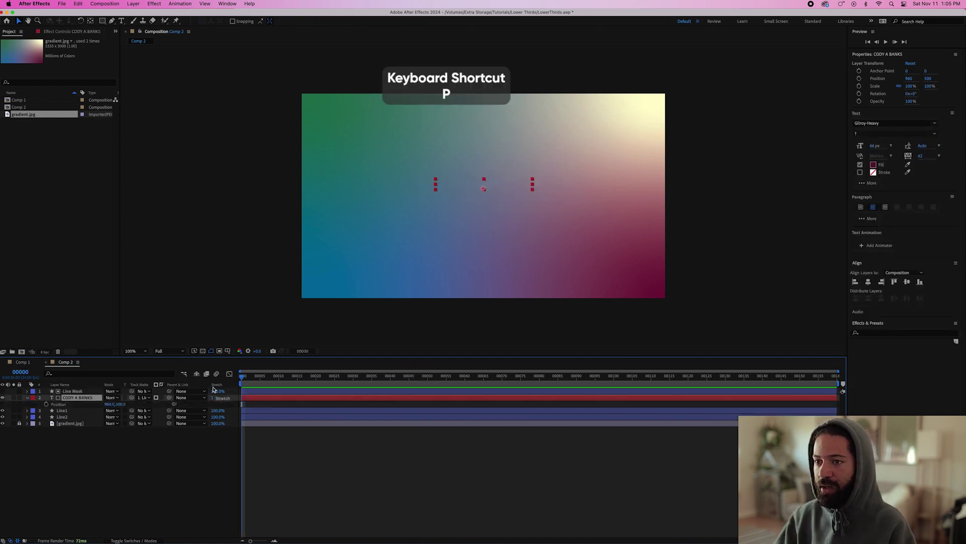
click(46, 404)
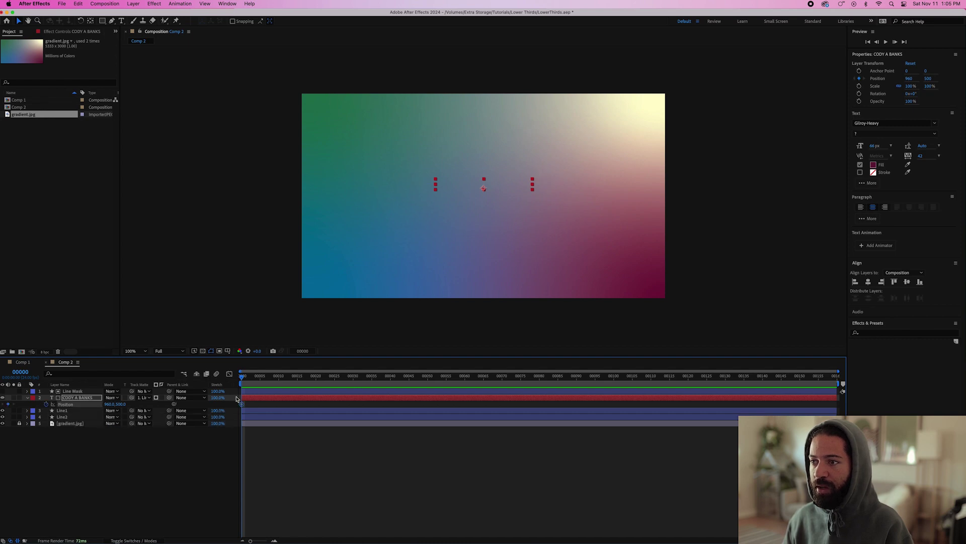
click(335, 377)
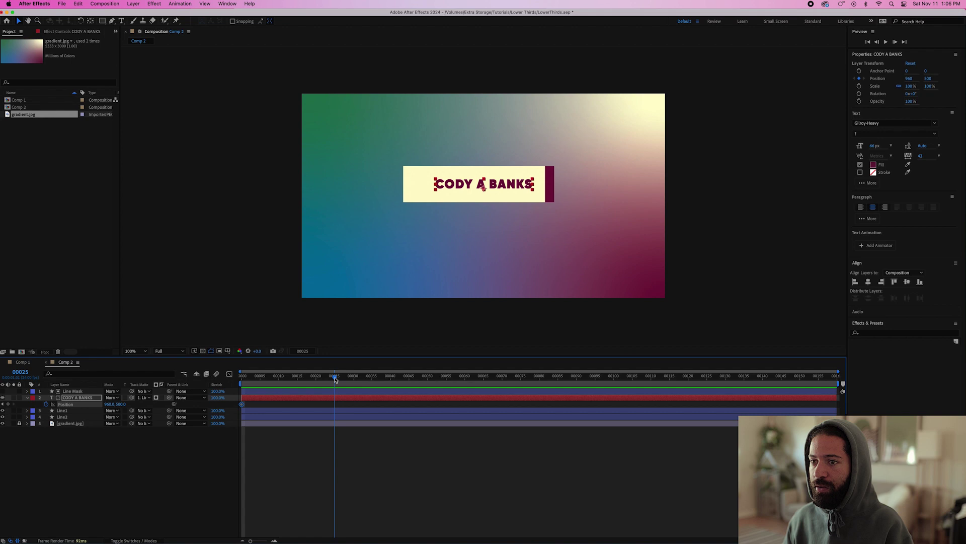
click(7, 403)
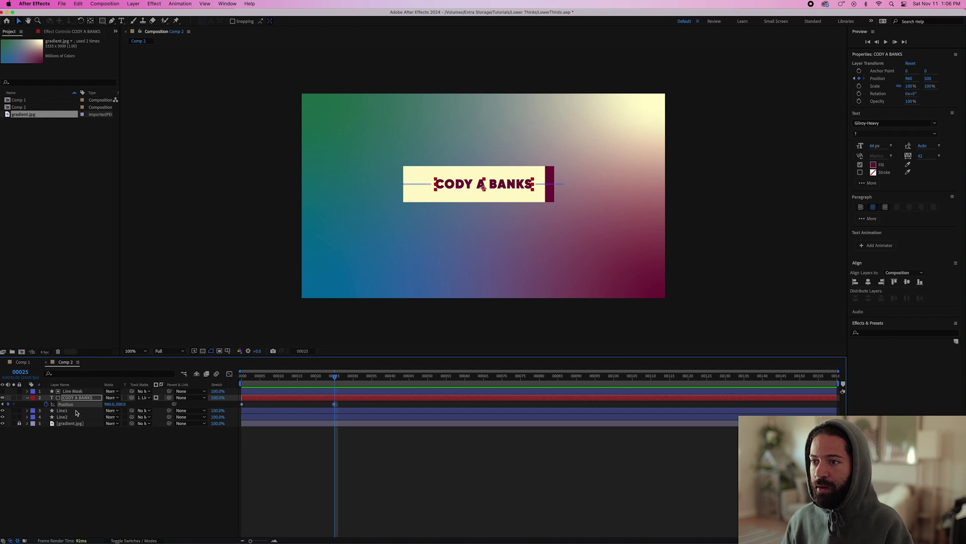
click(243, 378)
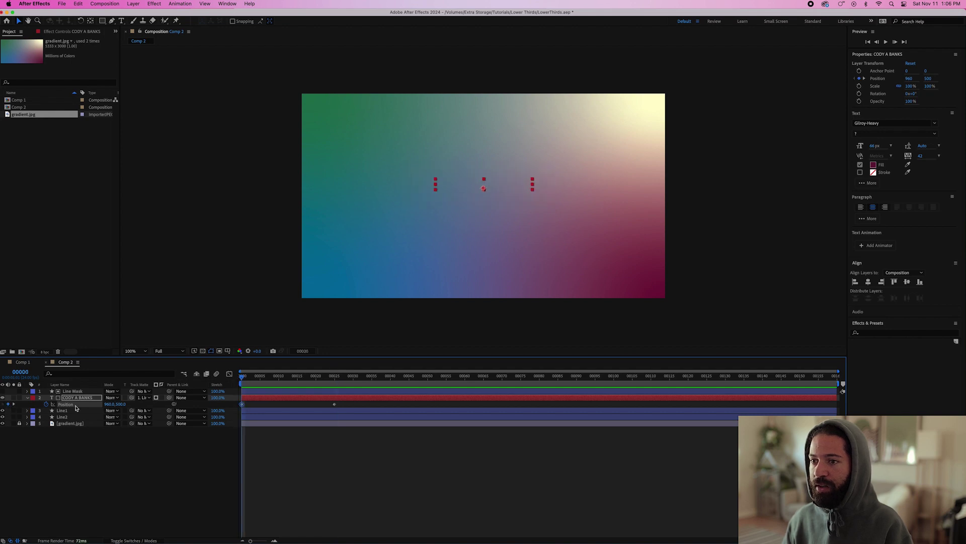
drag(107, 404, 89, 406)
Ease both Position keyframes by reshaping their speed curve in the Graph Editor
drag(344, 401, 239, 412)
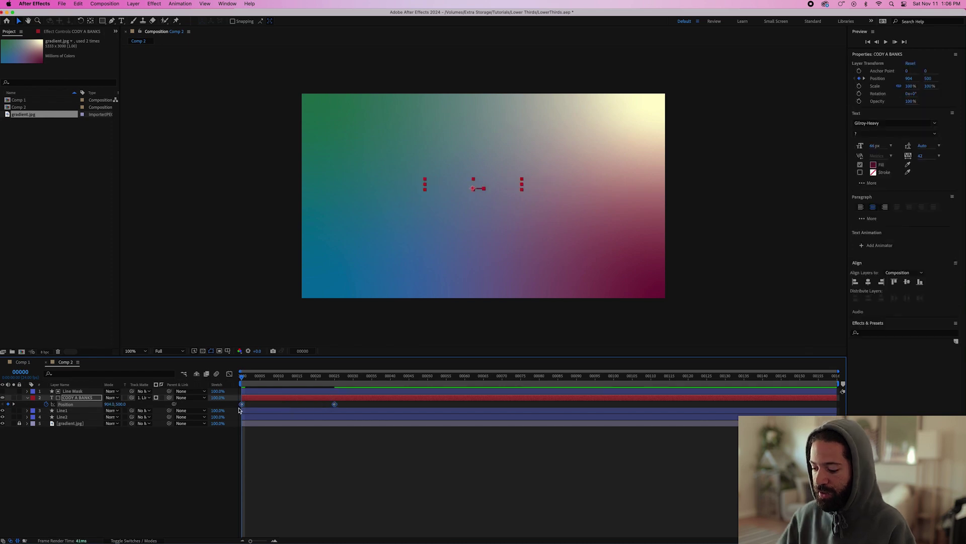
click(229, 374)
drag(347, 505, 275, 519)
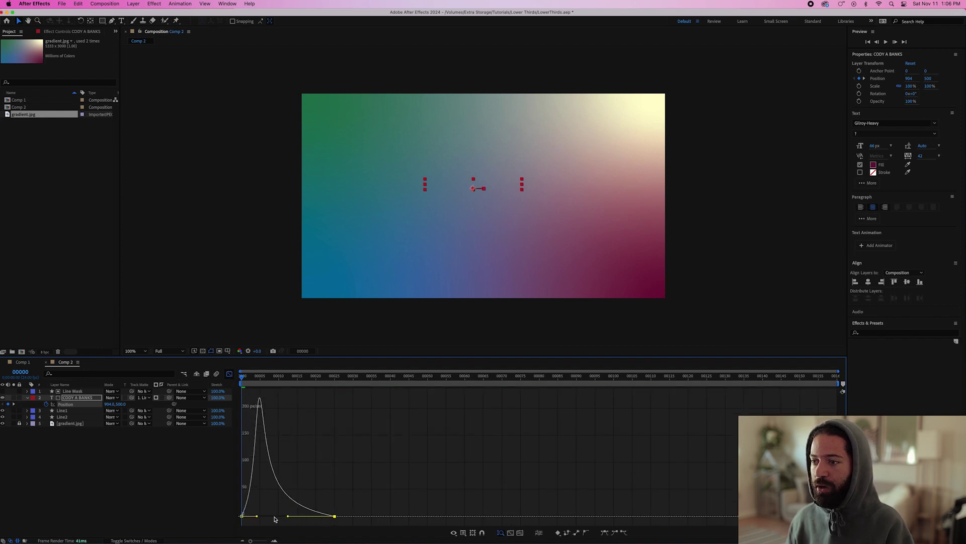
click(229, 373)
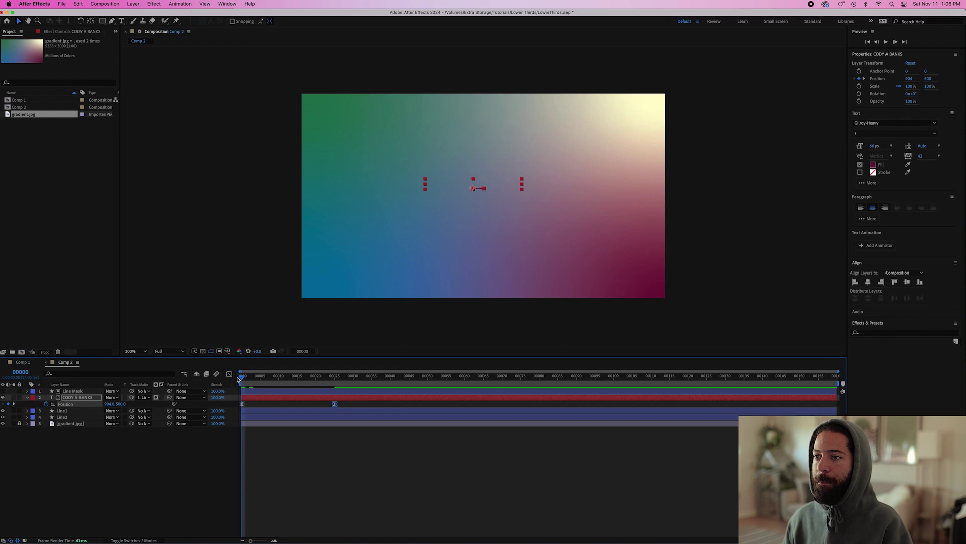
click(397, 243)
Move the name's end Position keyframe to frame 40 and preview the slide
key(space)
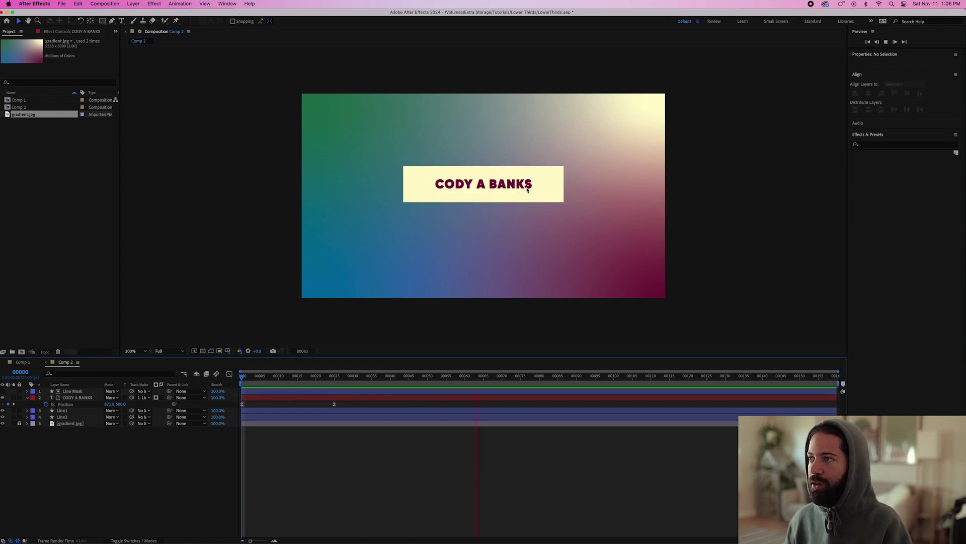
key(space)
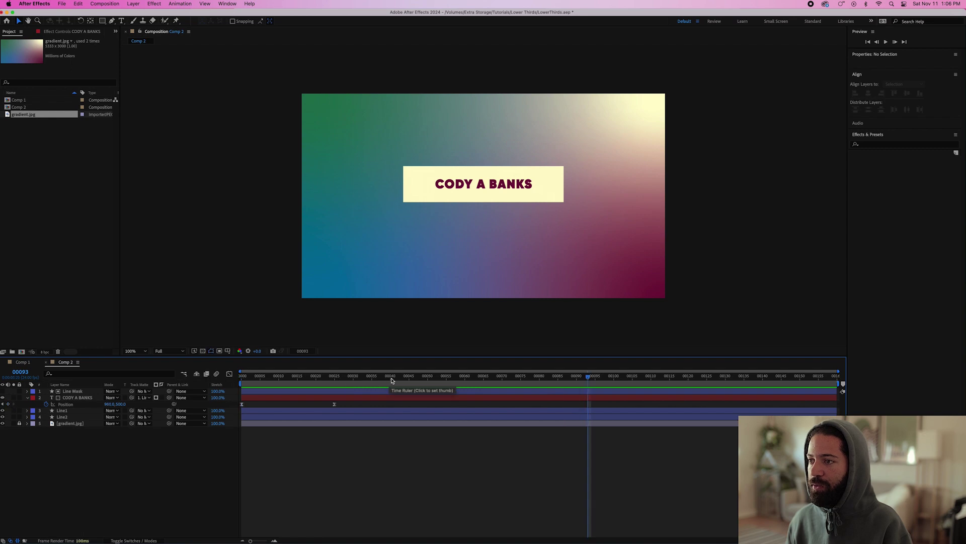
click(391, 378)
drag(336, 407, 396, 402)
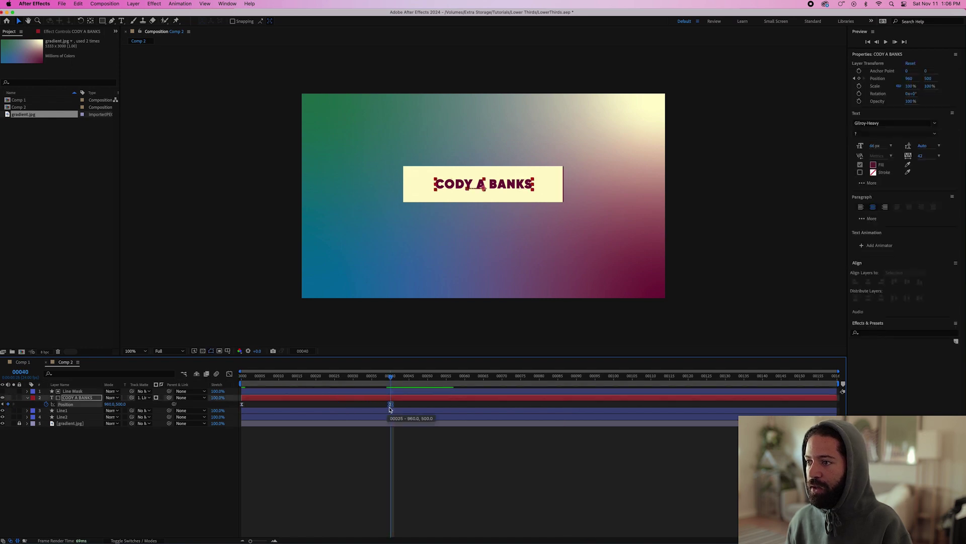
key(Home)
key(space)
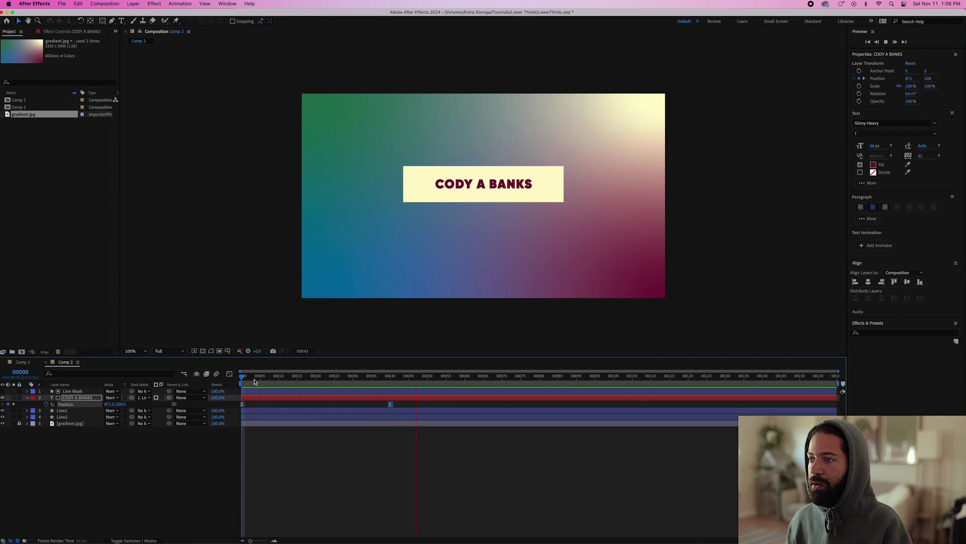
key(space)
Push the end Position keyframe further out to frame 50 and replay the animation
key(Page_Down)
key(Page_Down)
key(Page_Down)
drag(394, 404, 427, 409)
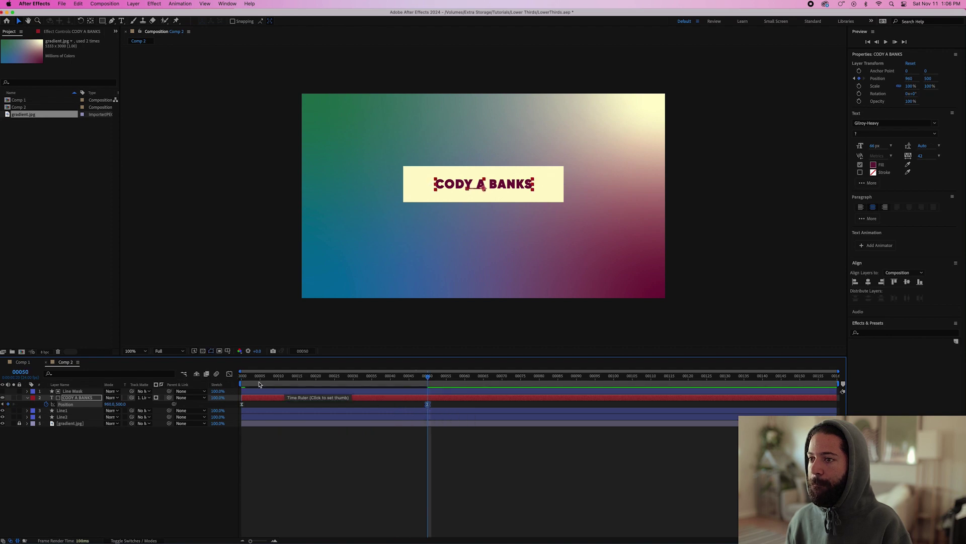
key(space)
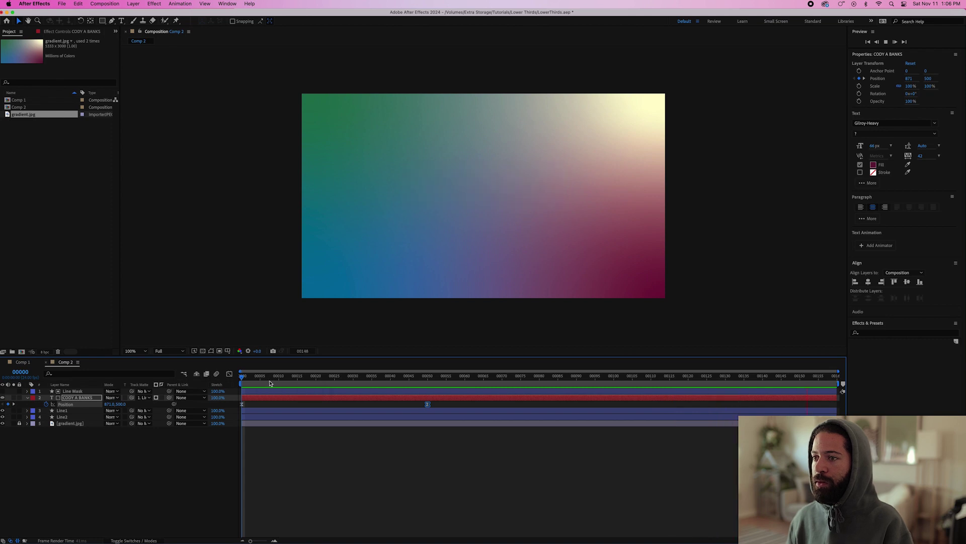
key(space)
click(245, 378)
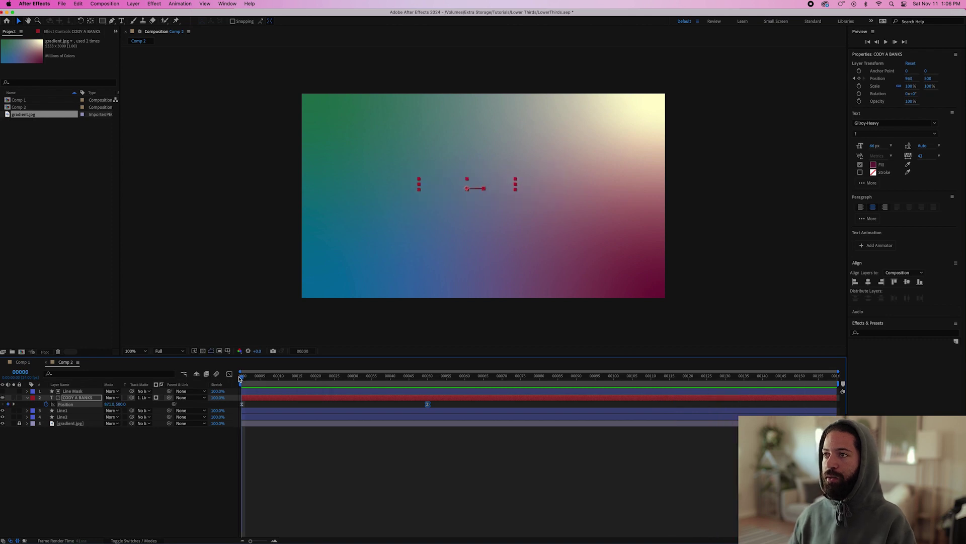
At frame 68, add a text layer under the name box reading 'ILLUSTRATOR | ANIMATOR'
click(496, 379)
click(408, 446)
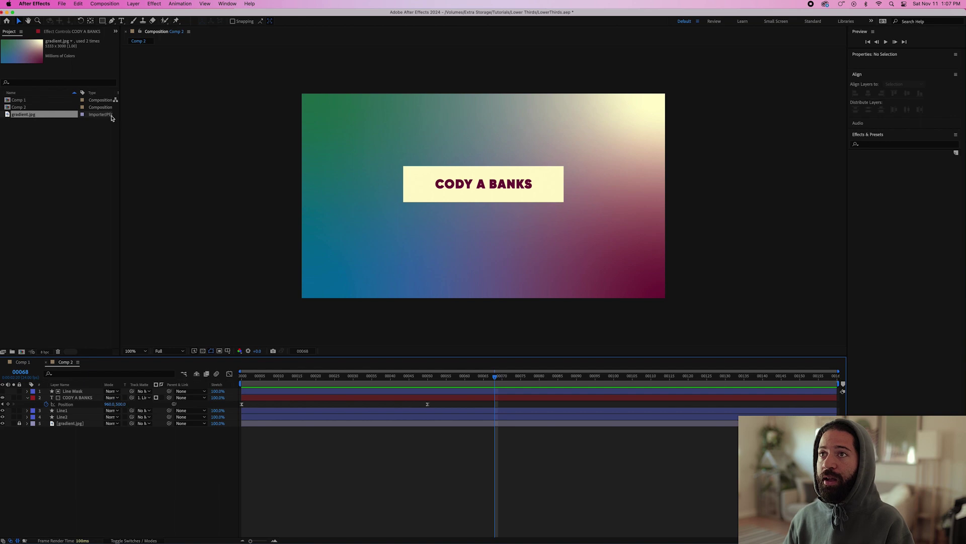
click(122, 20)
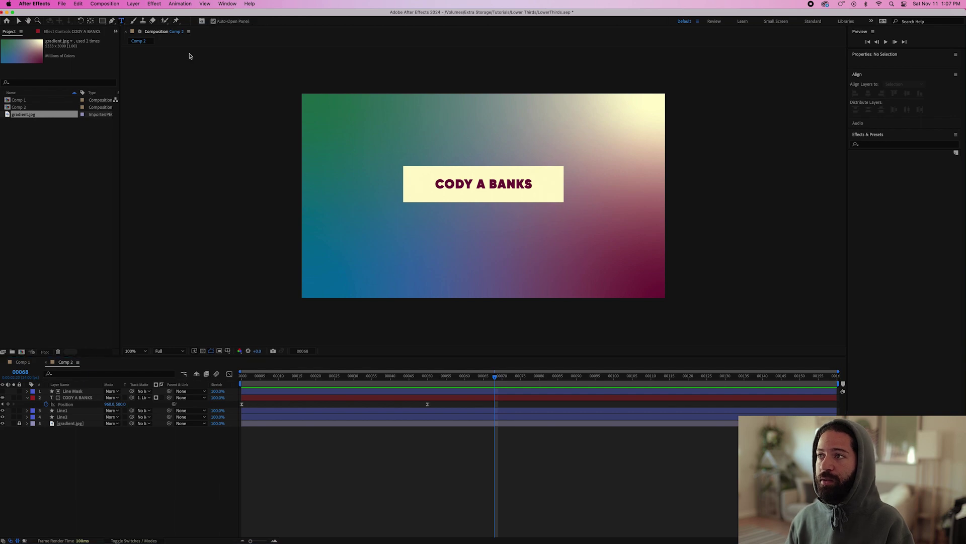
click(484, 220)
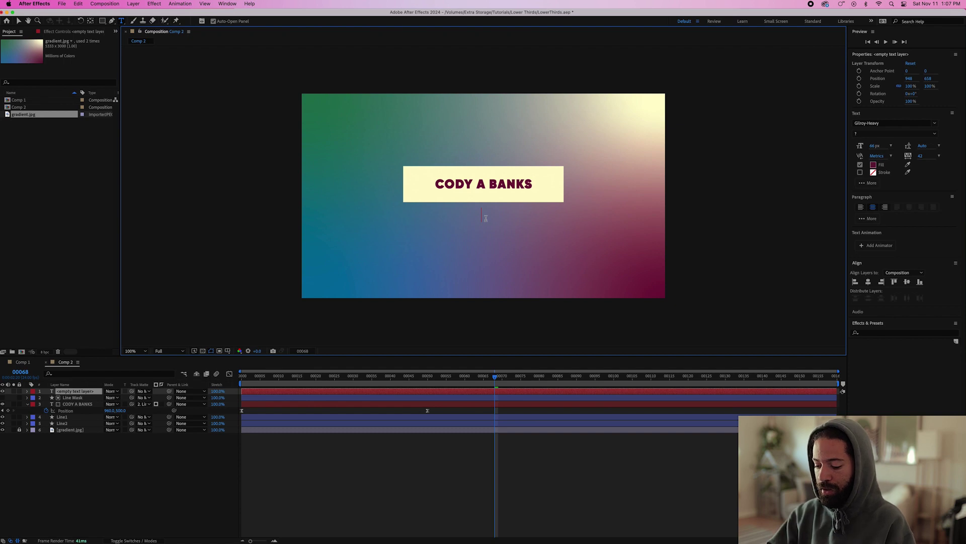
text(LLUSTRATOR)
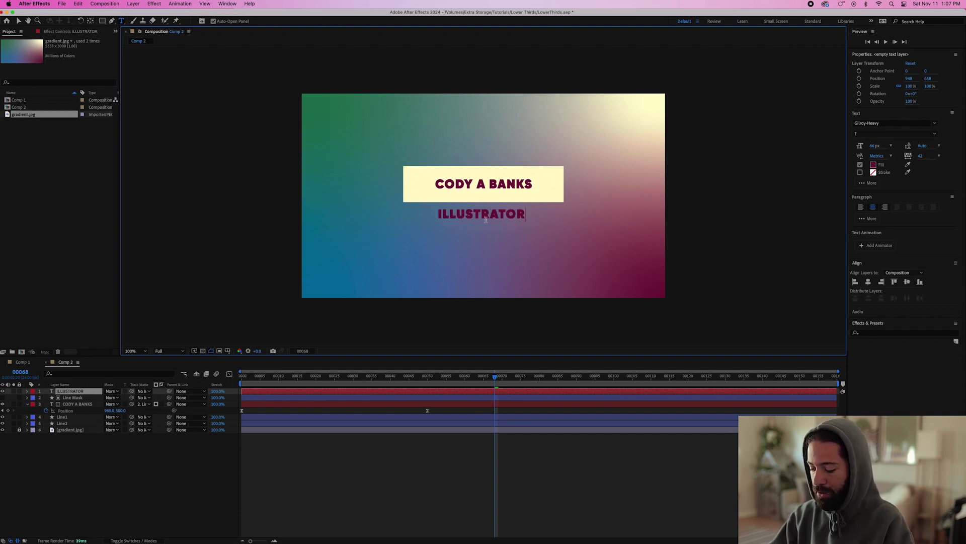
text(| )
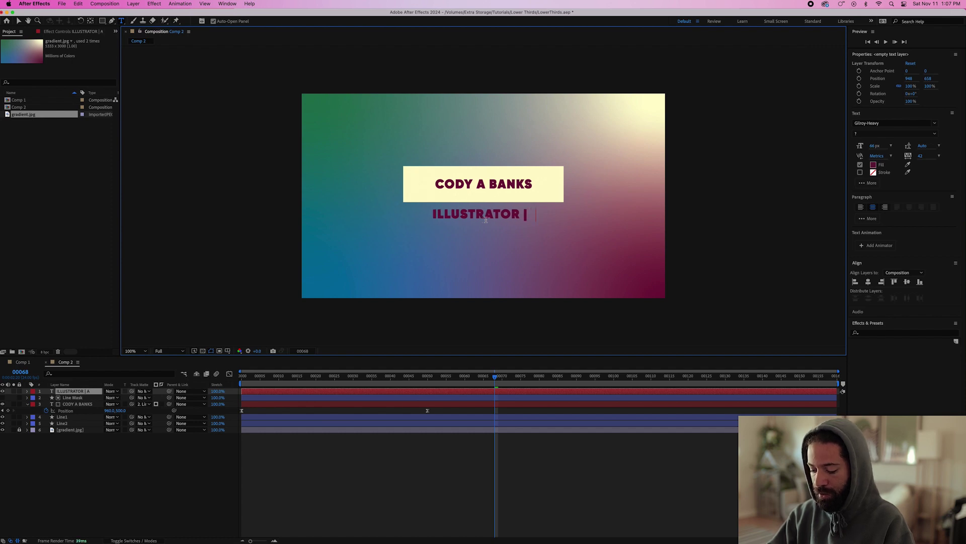
text(ANIMATOR)
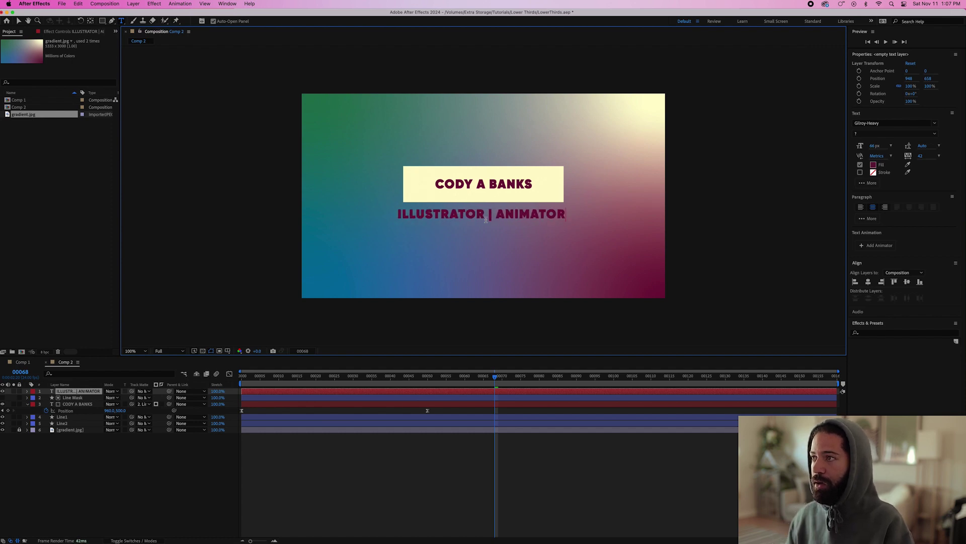
Style the subtitle with the cream box colour, Gilroy-Regular at 49 px, and tracking 297
triple_click(502, 214)
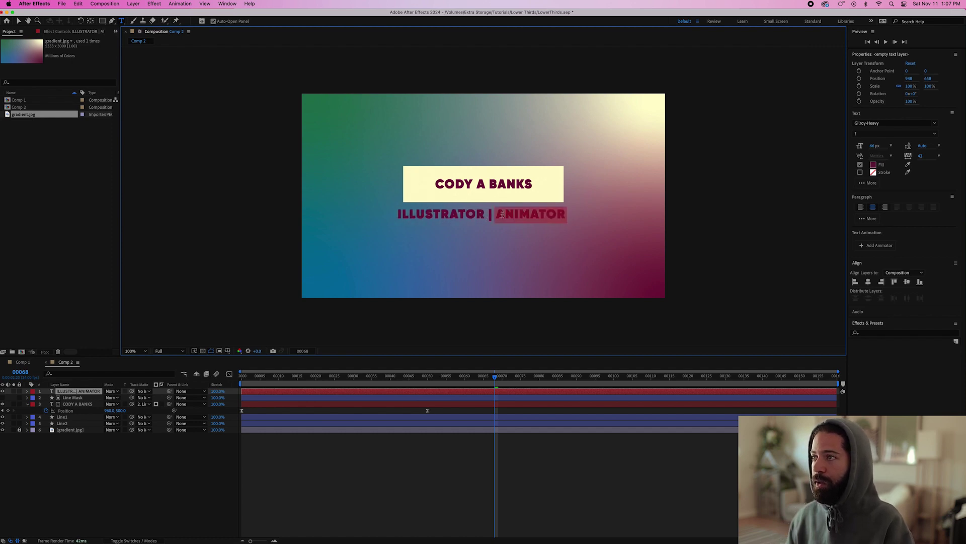
click(874, 165)
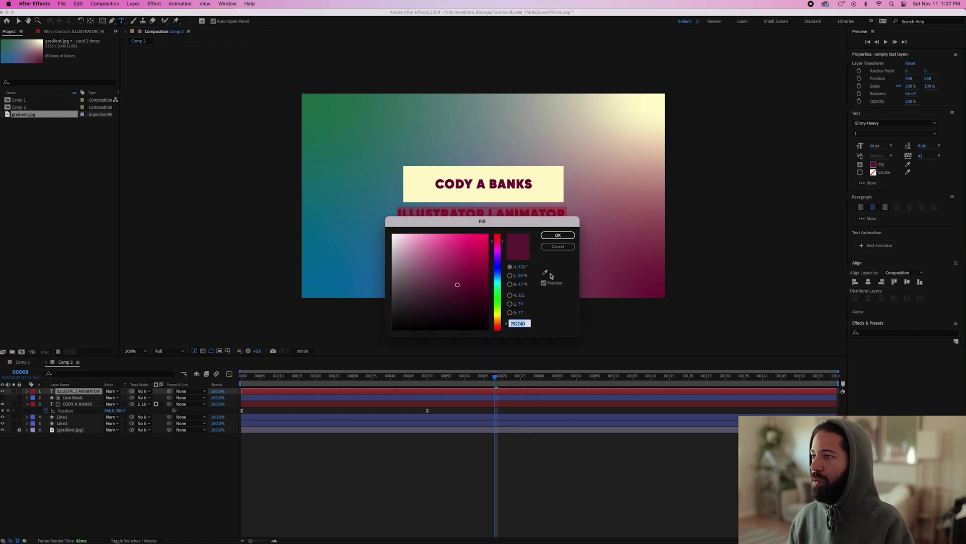
click(546, 273)
click(560, 184)
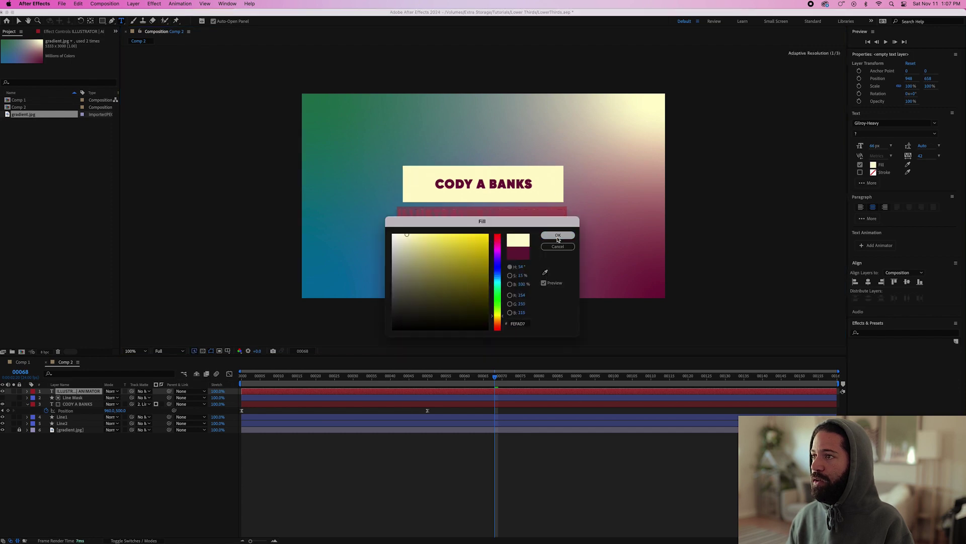
click(558, 235)
click(934, 133)
click(933, 138)
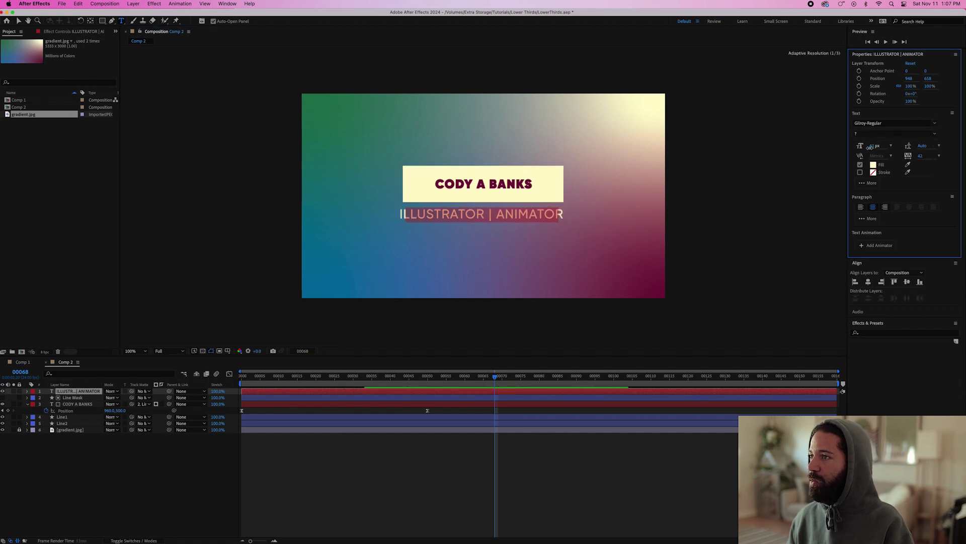
drag(874, 149, 860, 148)
drag(921, 157, 965, 106)
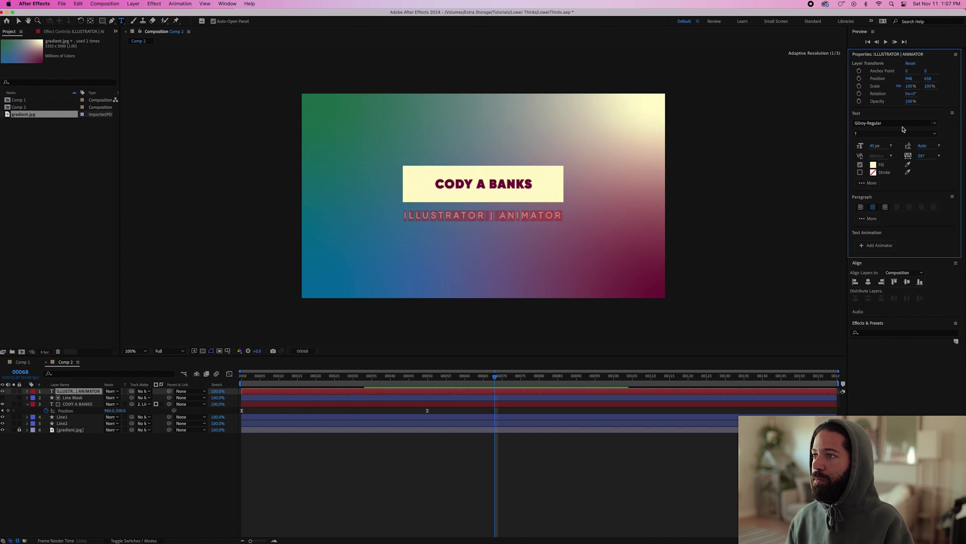
click(488, 223)
Nudge the subtitle up under the name box and place its layer just above gradient.jpg
key(super+alt+Home)
drag(483, 217, 484, 214)
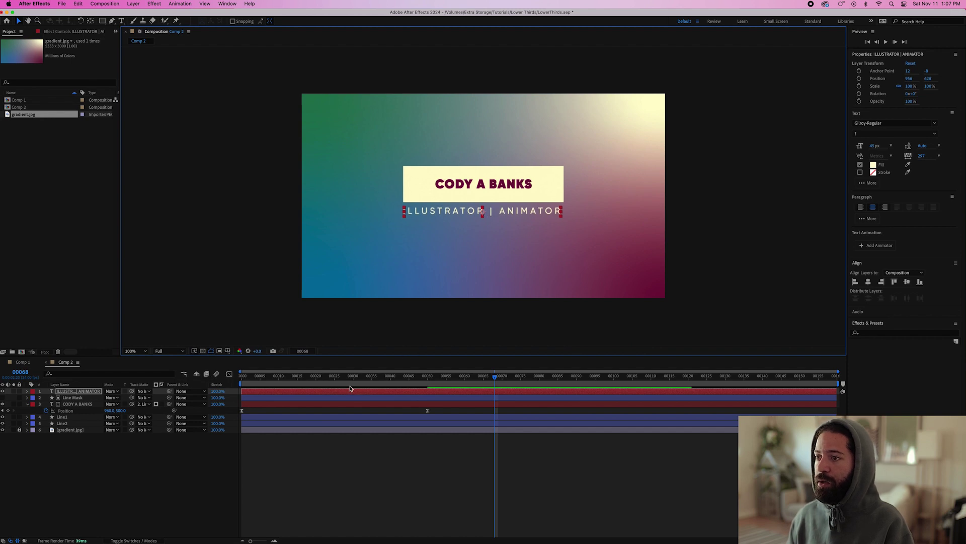
drag(73, 393, 71, 428)
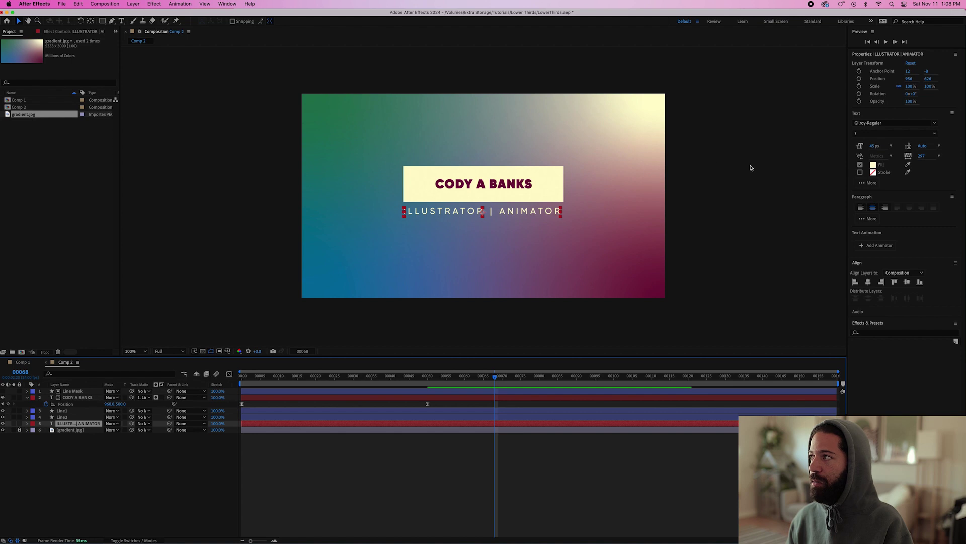
Keyframe the subtitle's Position at frames 25 and 60, raising it behind the name box at 25
click(335, 377)
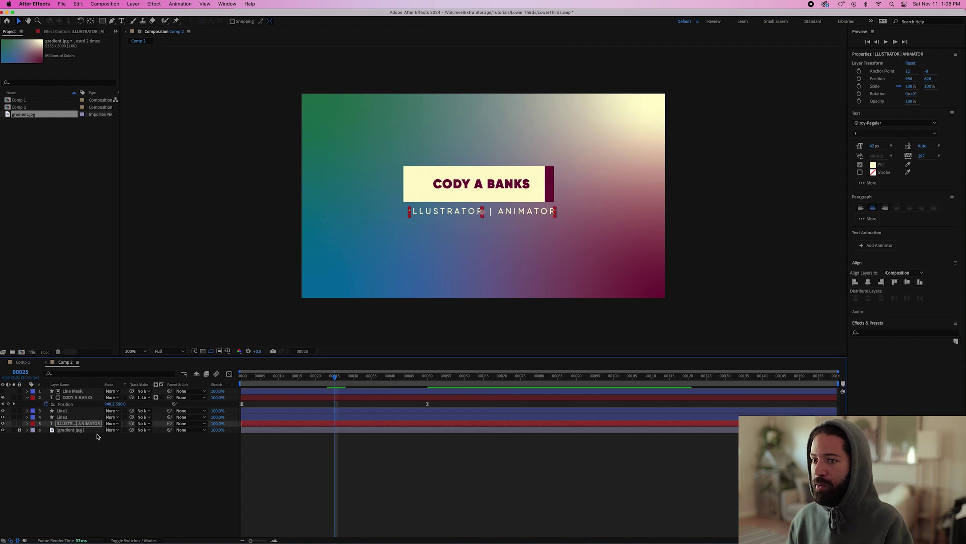
key(p)
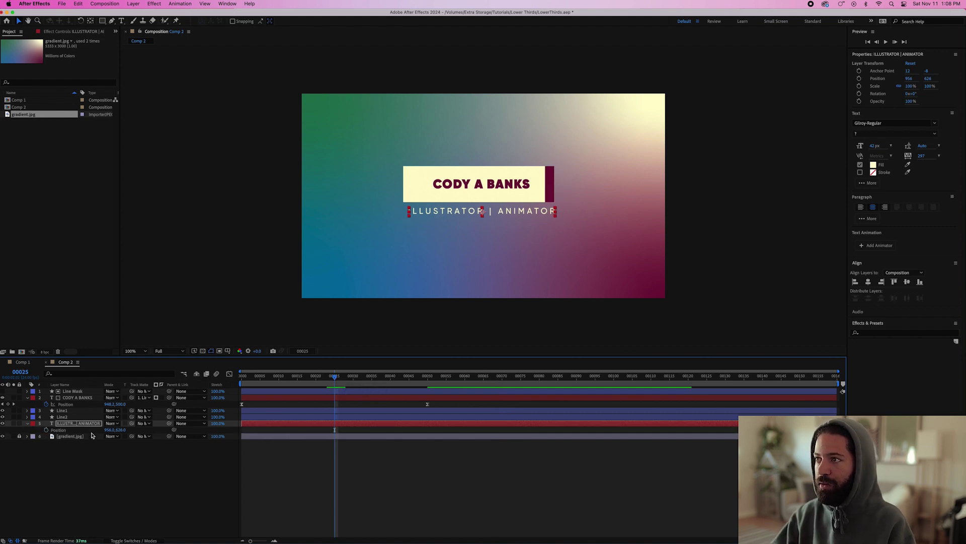
click(47, 430)
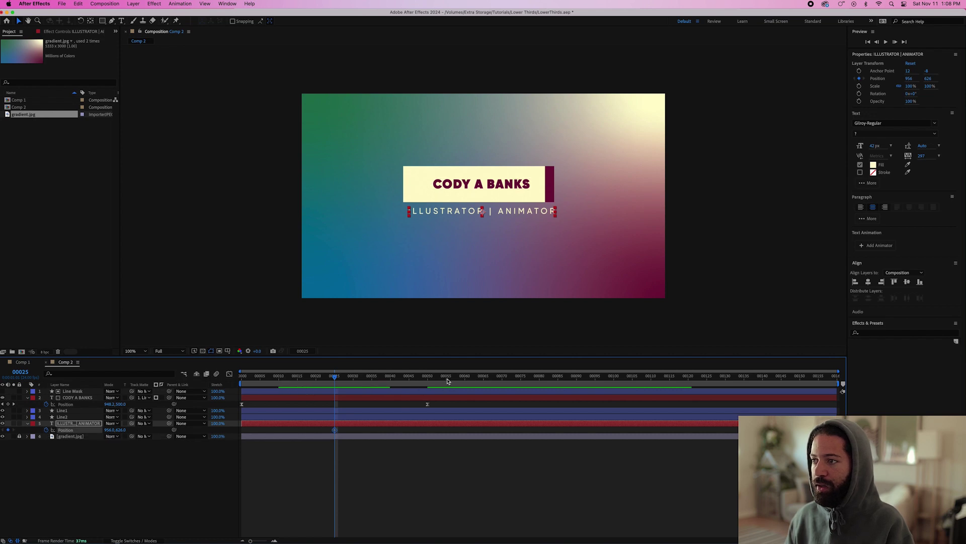
drag(447, 381, 464, 384)
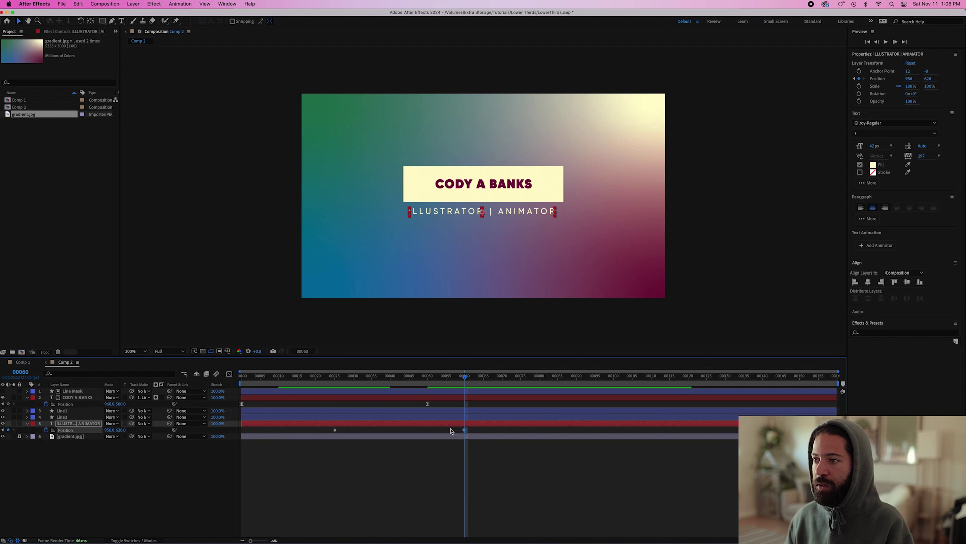
click(334, 381)
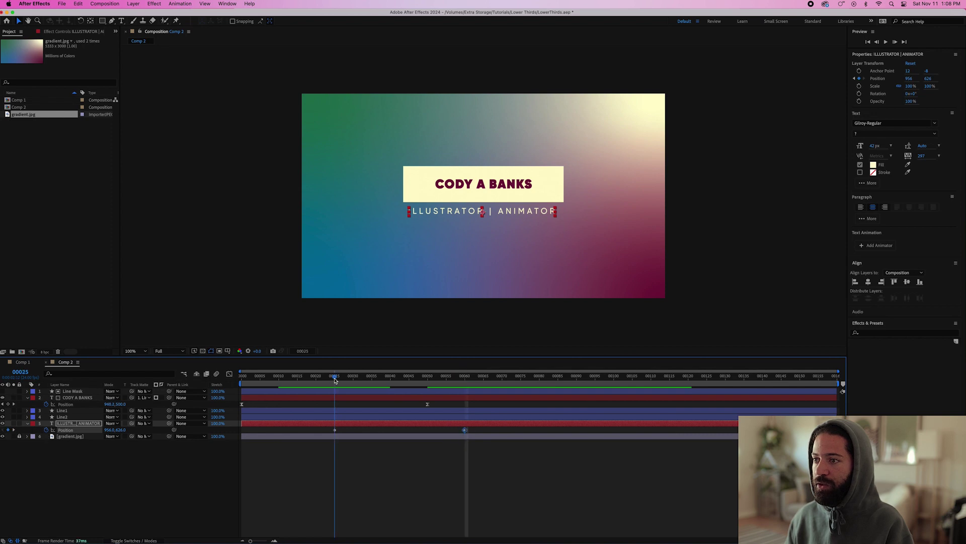
click(335, 430)
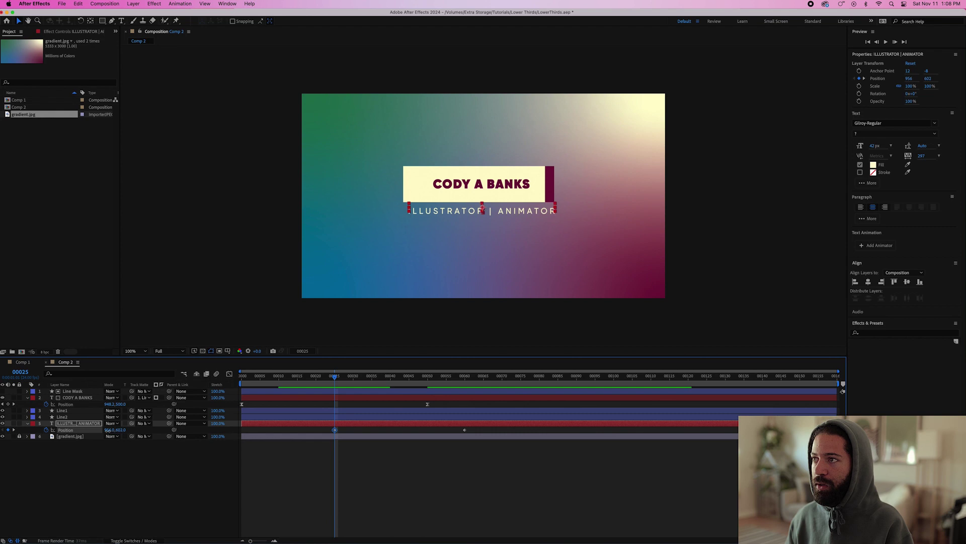
drag(107, 431, 91, 430)
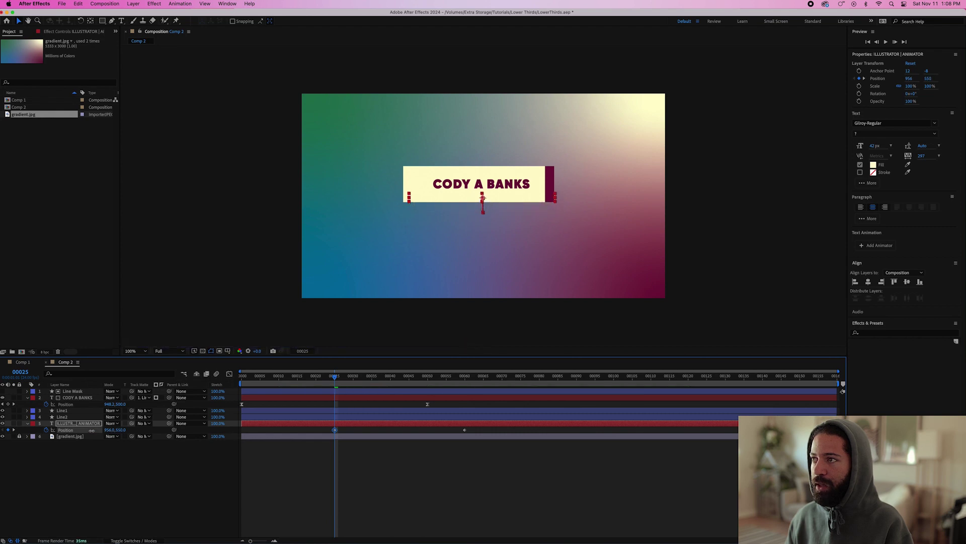
Select both subtitle Position keyframes and show their speed graph
drag(475, 428, 317, 436)
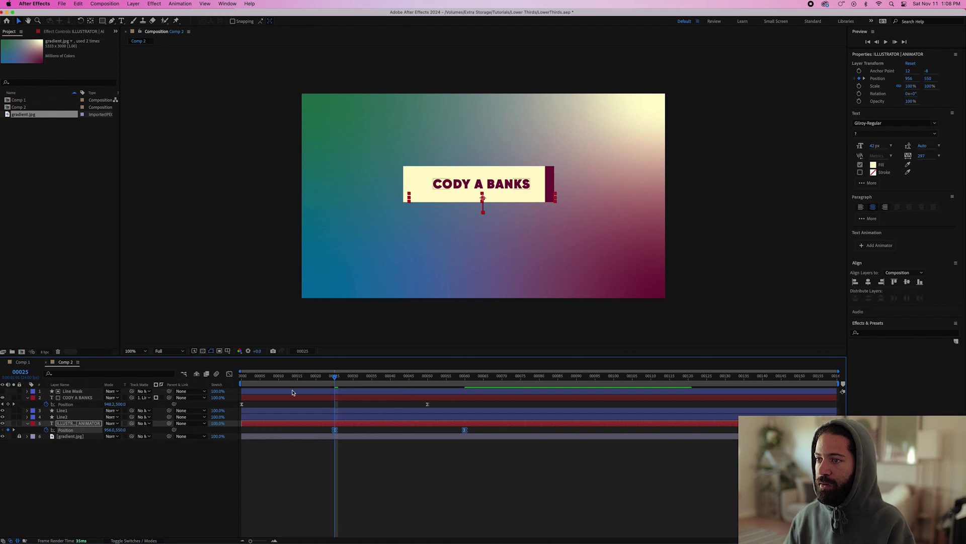
click(229, 374)
drag(477, 513, 397, 517)
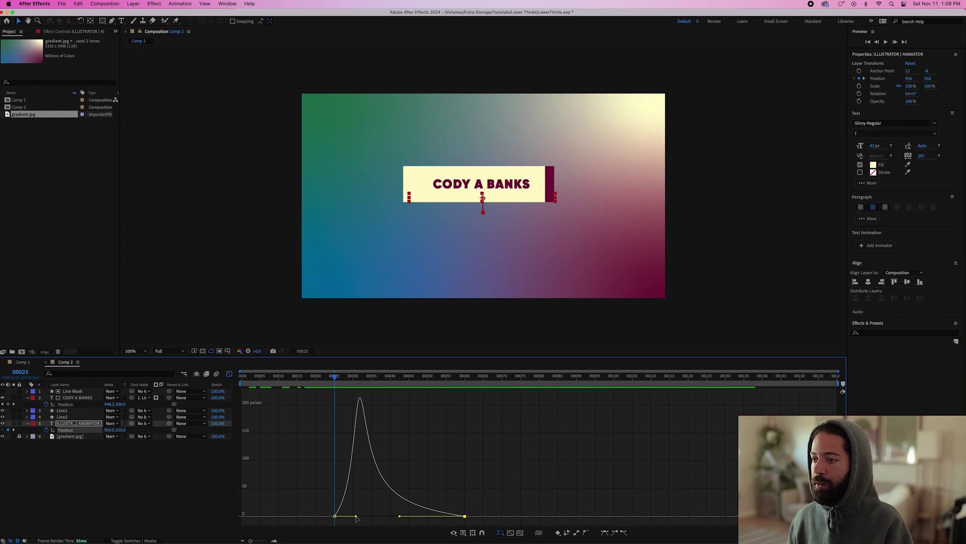
Reshape the subtitle's speed curve to start fast and ease out, then preview the slide
drag(356, 517, 342, 518)
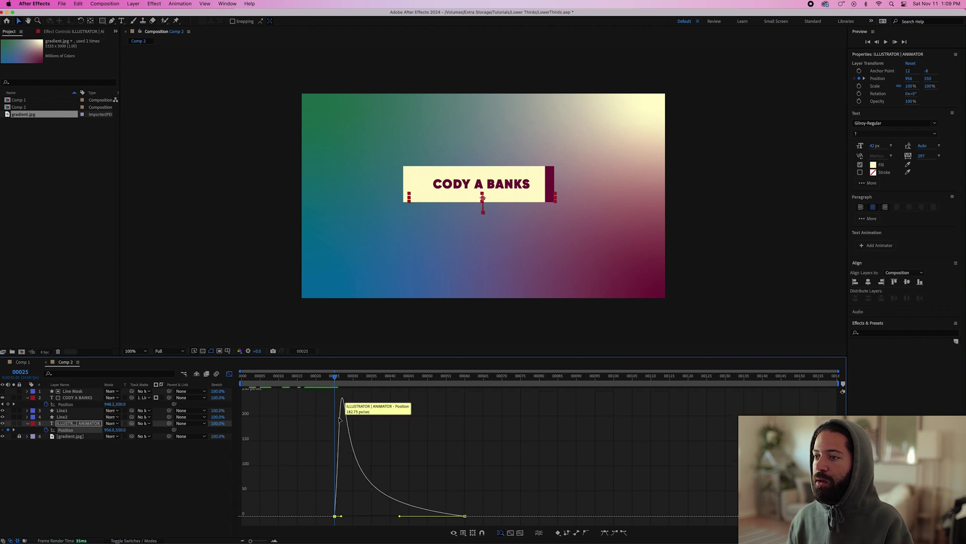
click(317, 377)
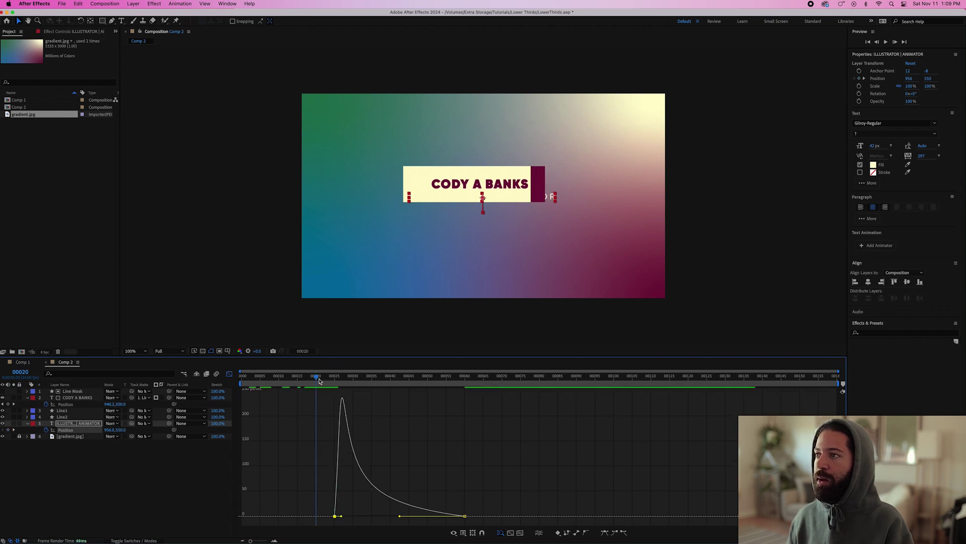
key(space)
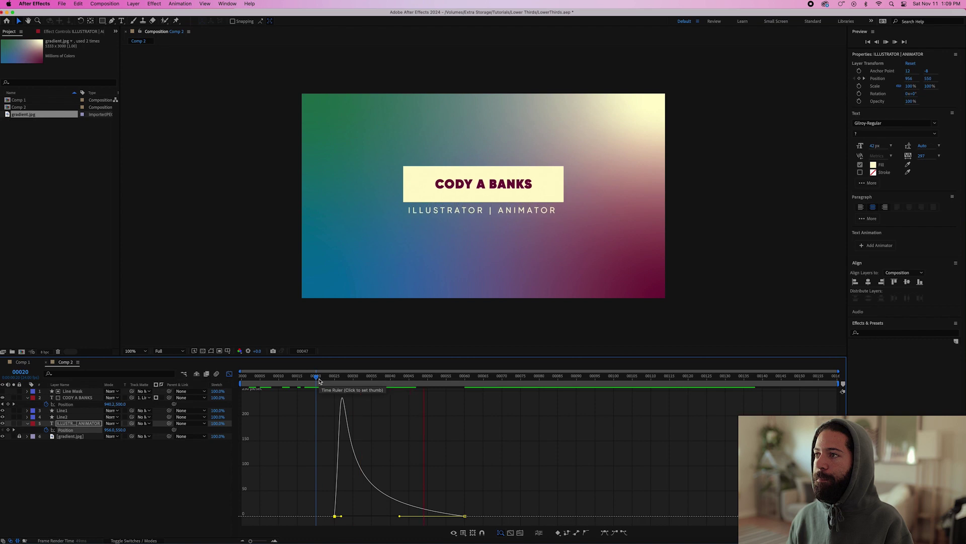
key(space)
click(229, 375)
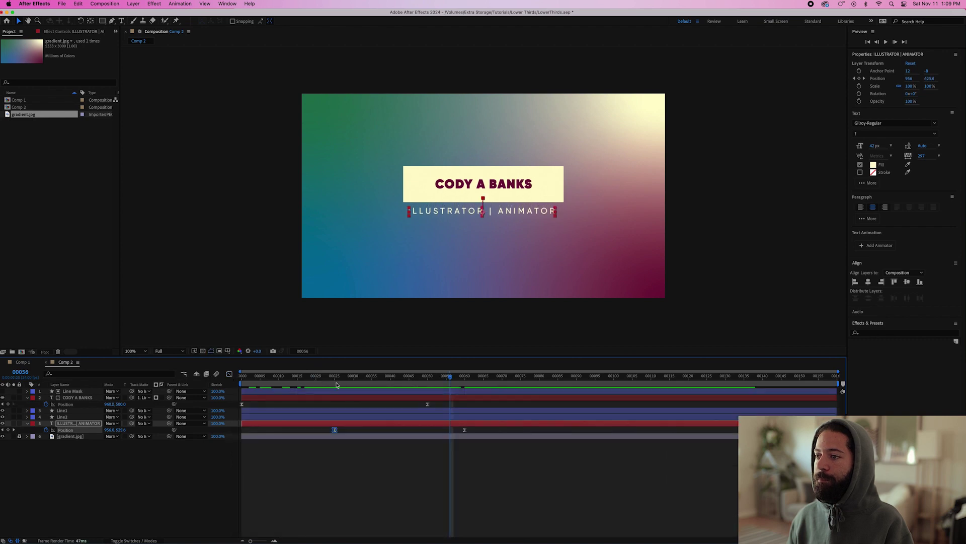
click(326, 380)
key(space)
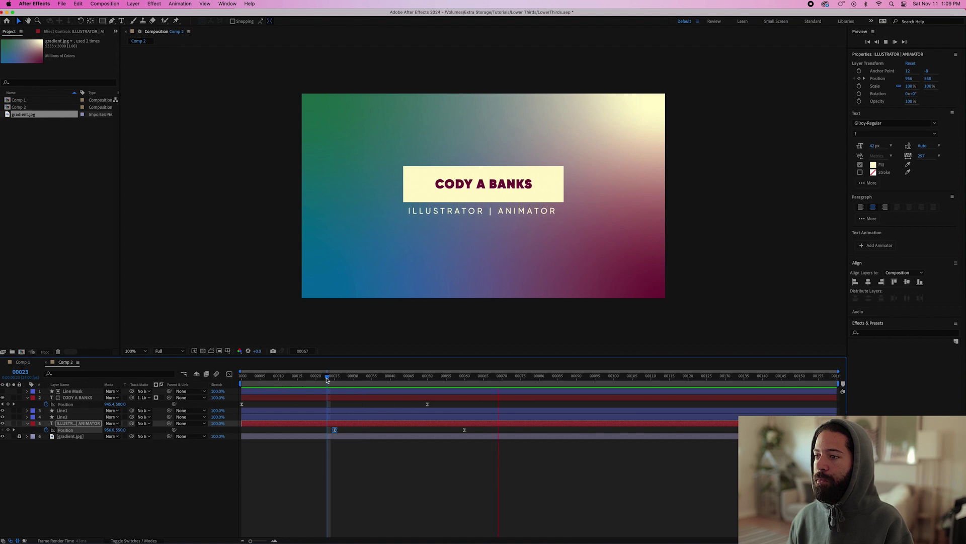
key(space)
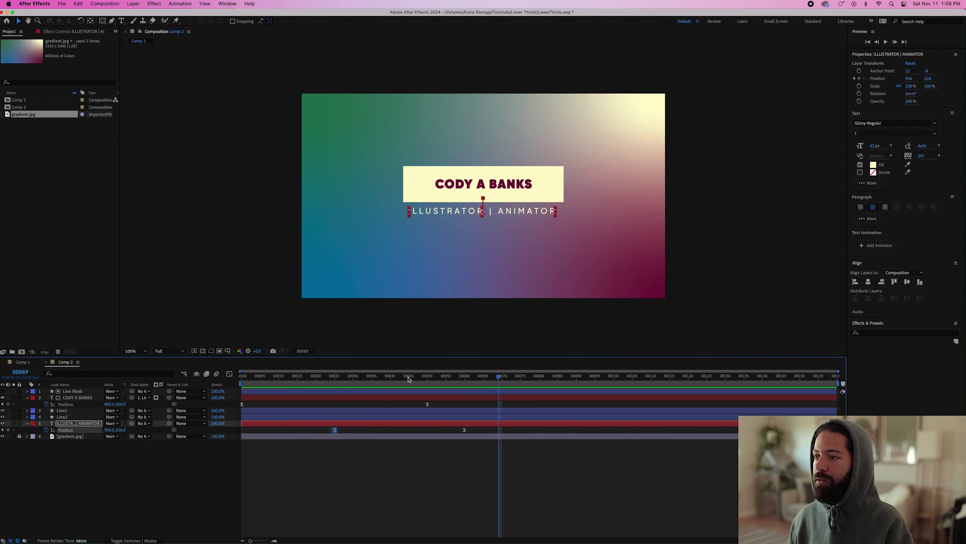
Align the subtitle's second Position keyframe with the title's keyframe at frame 50 and preview
click(409, 379)
drag(464, 430, 427, 430)
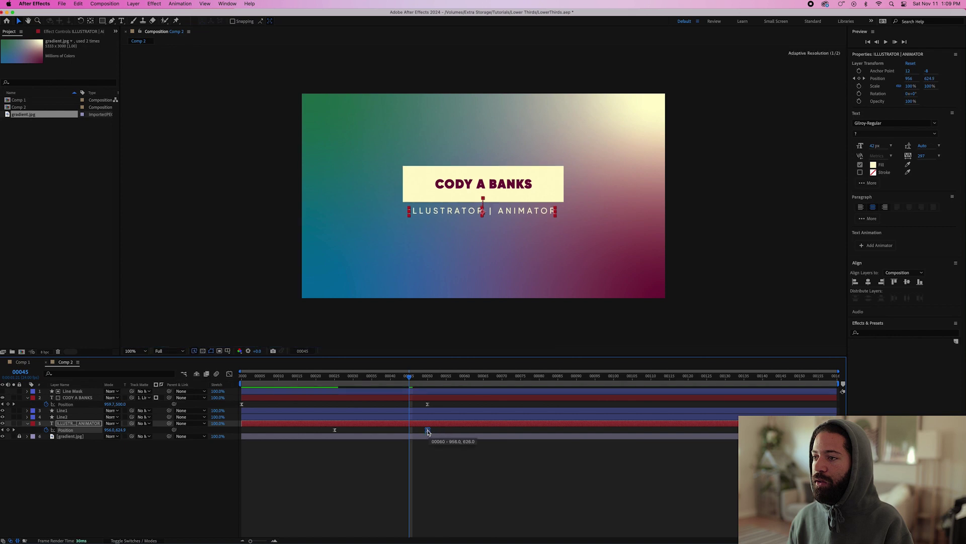
click(319, 378)
key(space)
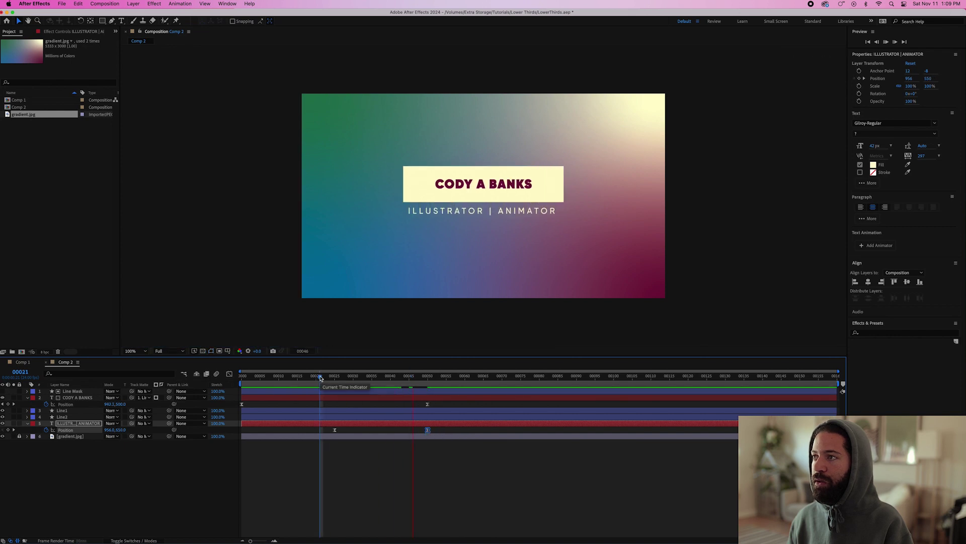
drag(325, 378, 334, 380)
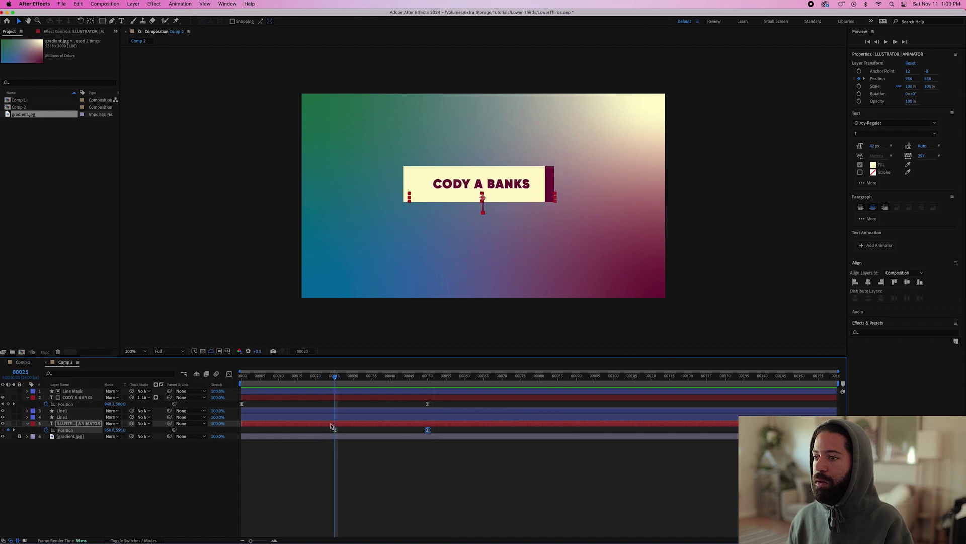
Raise the subtitle's Position Y from 626 to 556 at frame 124 and select that keyframe's speed curve
key(space)
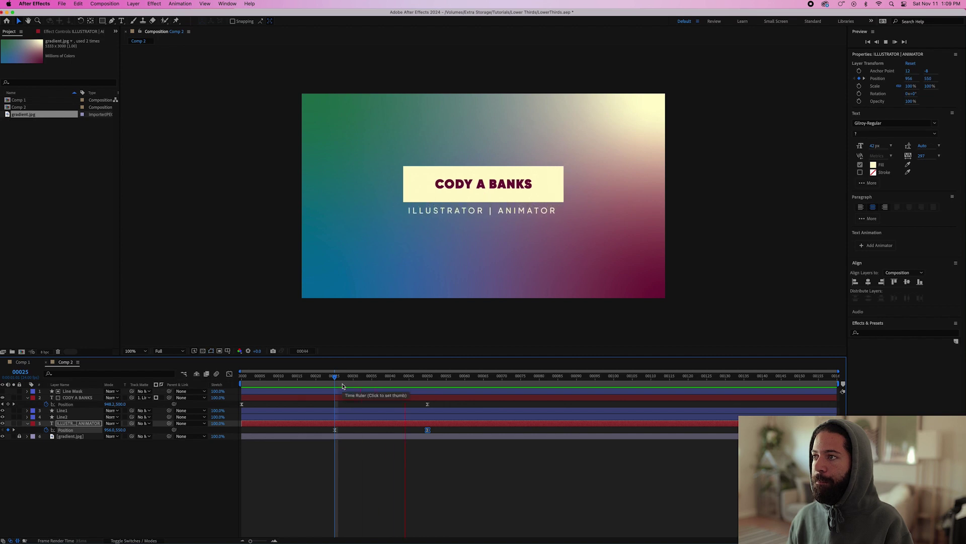
key(space)
key(space)
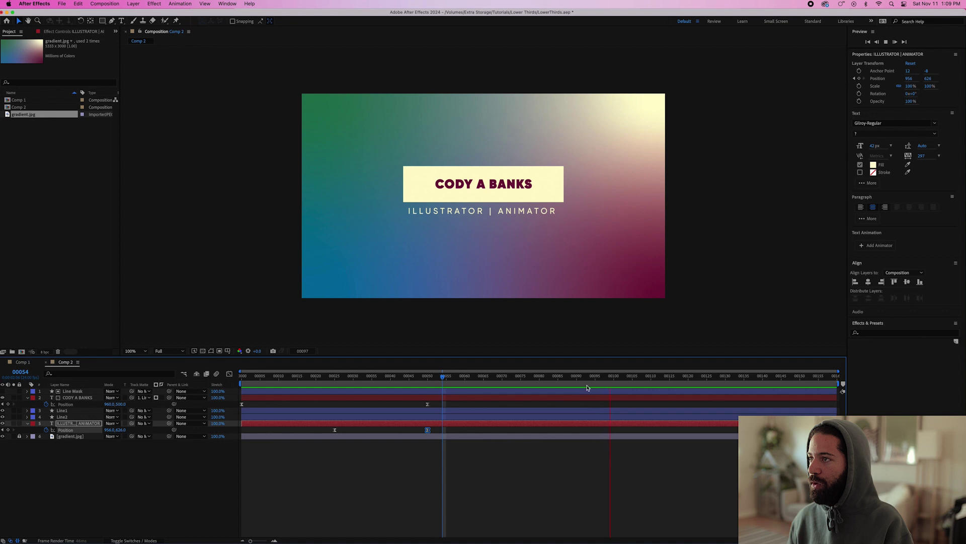
key(space)
drag(663, 377, 704, 379)
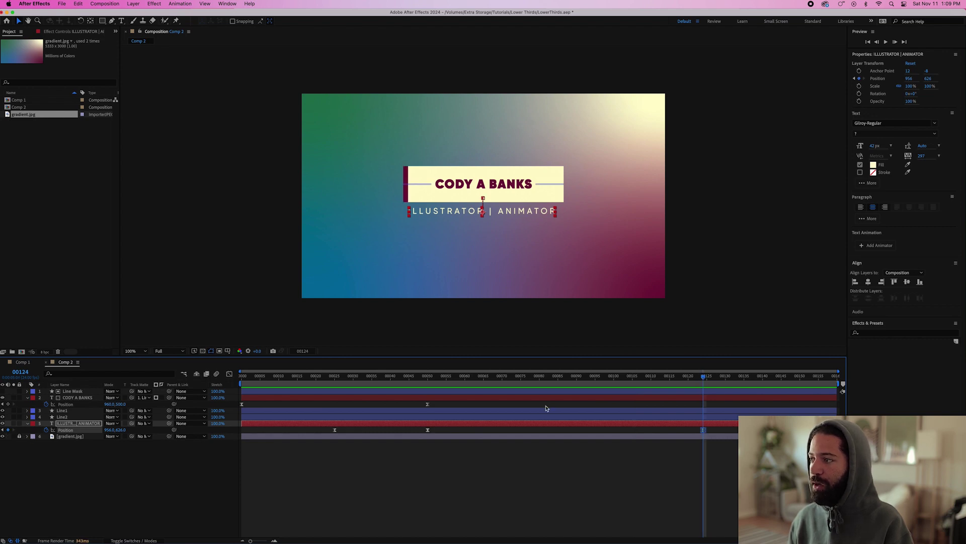
click(651, 379)
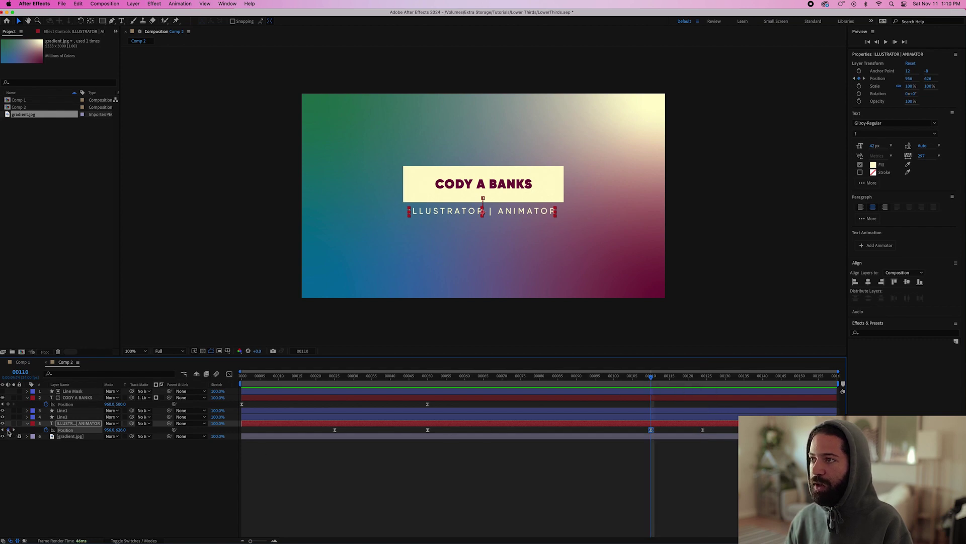
click(703, 379)
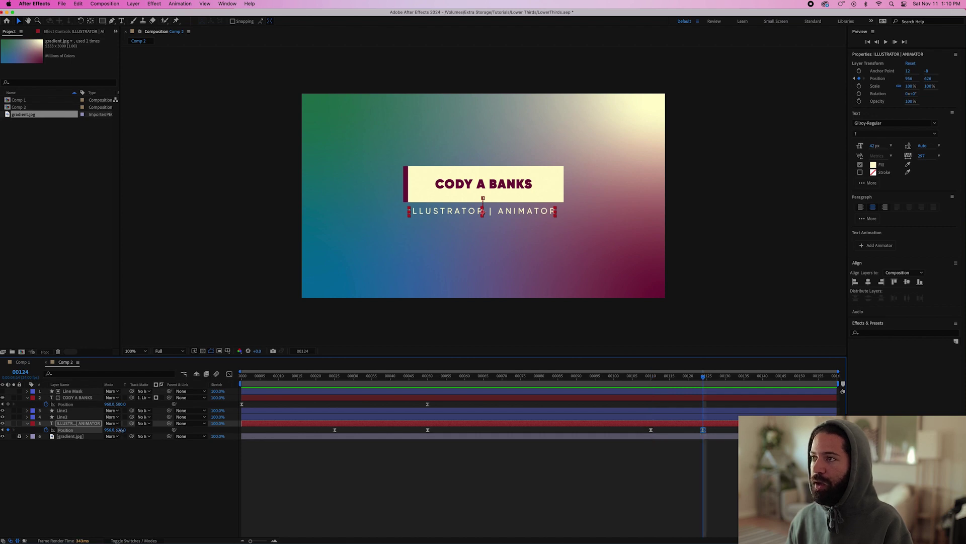
drag(121, 430, 93, 430)
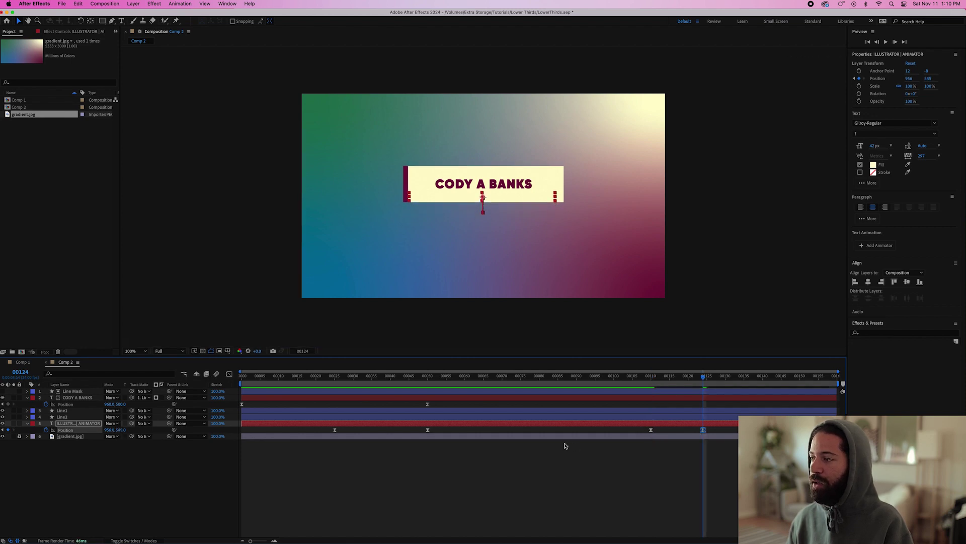
click(229, 375)
drag(629, 490, 681, 519)
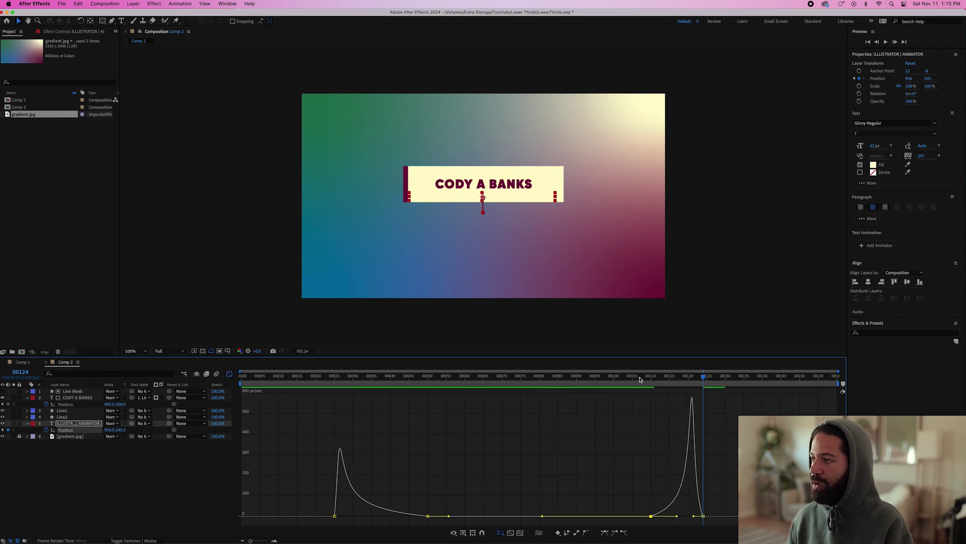
Set the subtitle layer's in-point to frame 25 and out-point to frame 124 with Alt+[ and Alt+]
key(shift+F3)
click(335, 380)
click(312, 378)
click(367, 425)
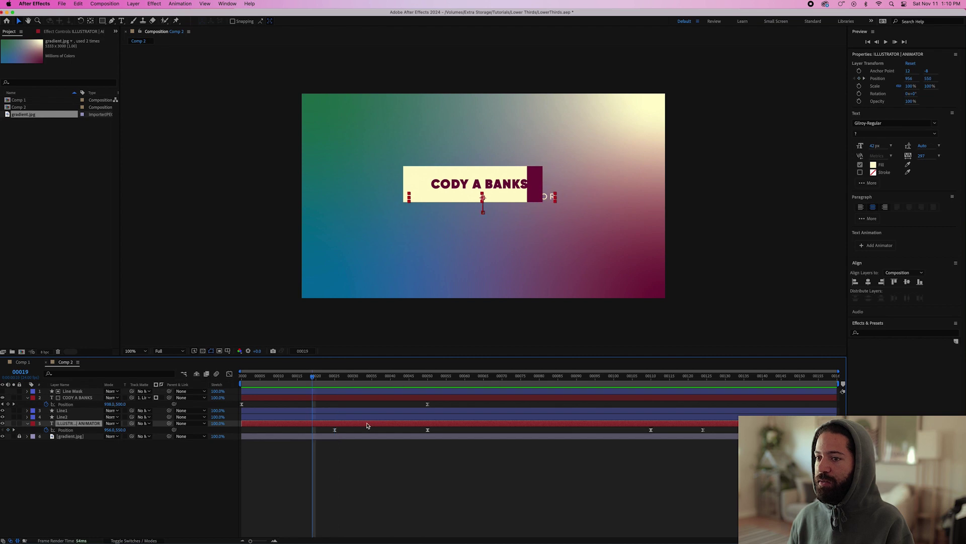
click(334, 379)
click(281, 379)
drag(281, 379, 332, 382)
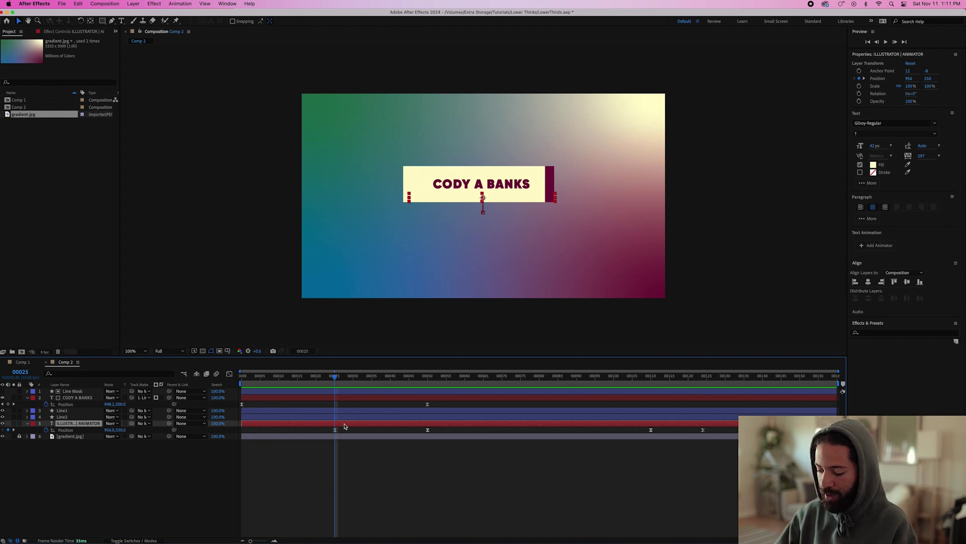
key(alt+bracketleft)
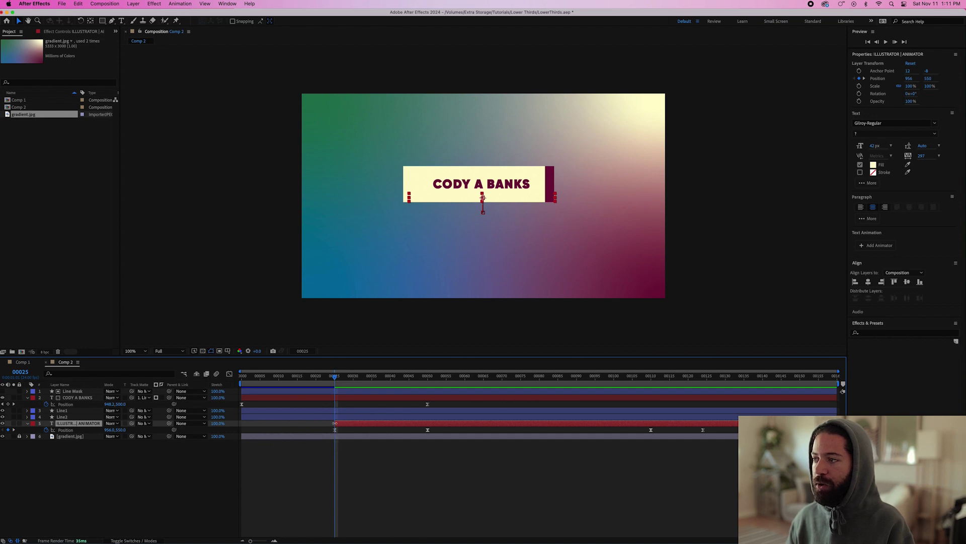
click(702, 379)
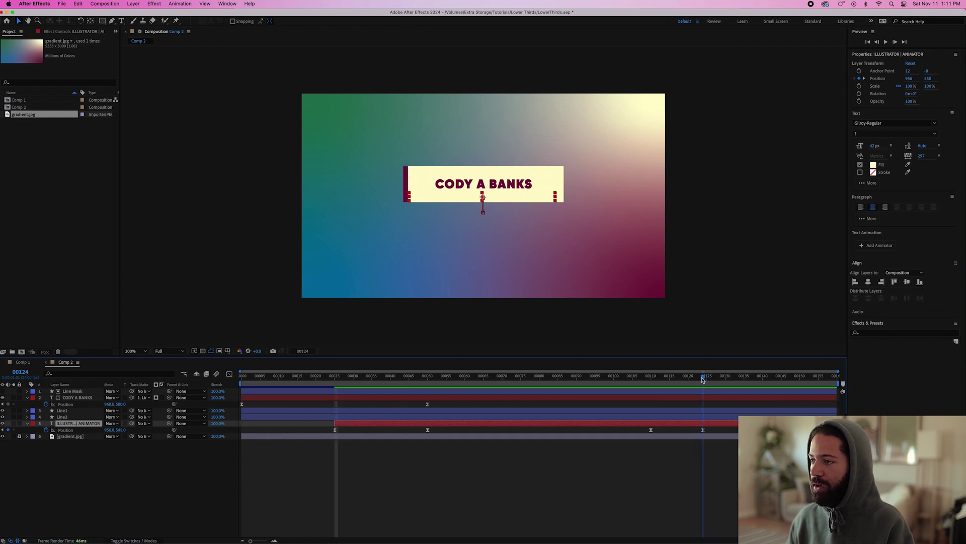
key(alt+bracketright)
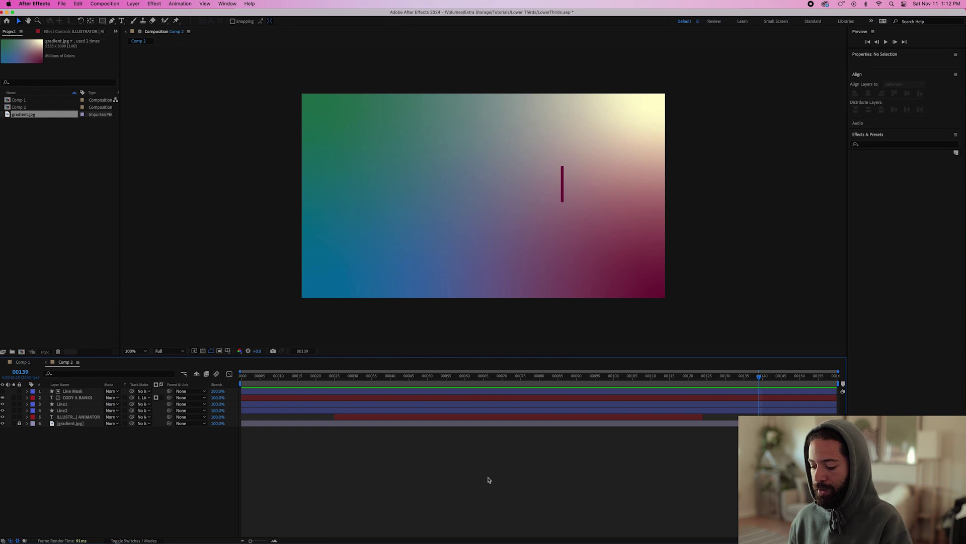
Reveal all layers' keyframed properties with U, check the exit, and play the lower third from frame 0
key(u)
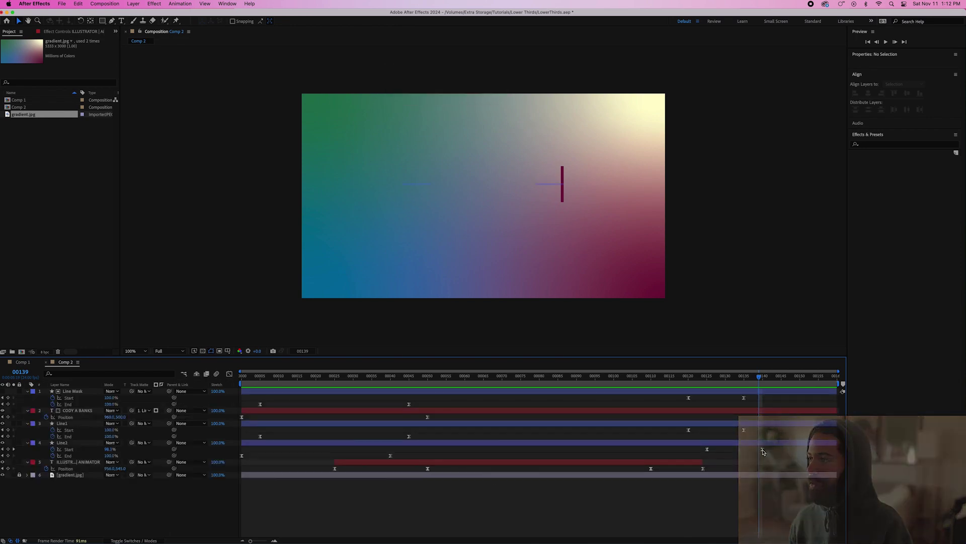
drag(789, 377, 793, 378)
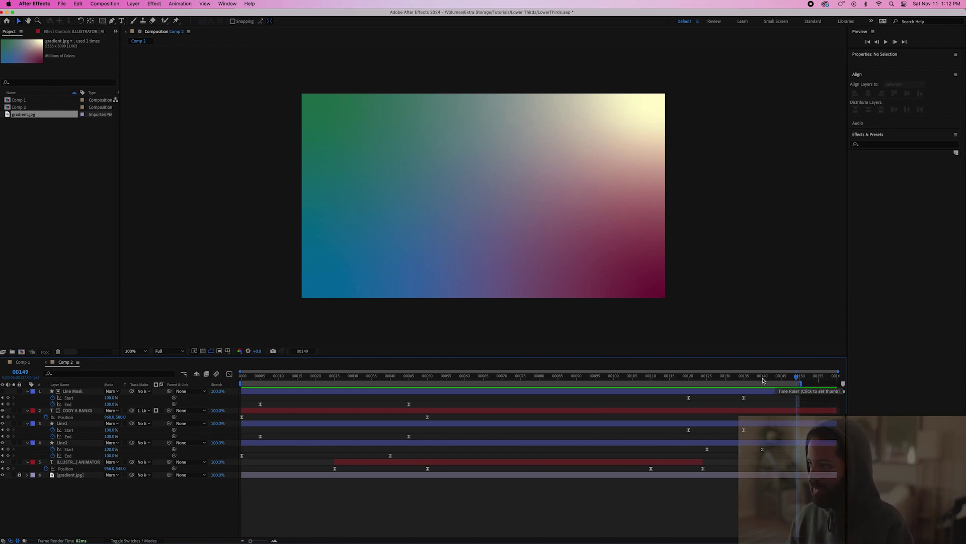
click(730, 378)
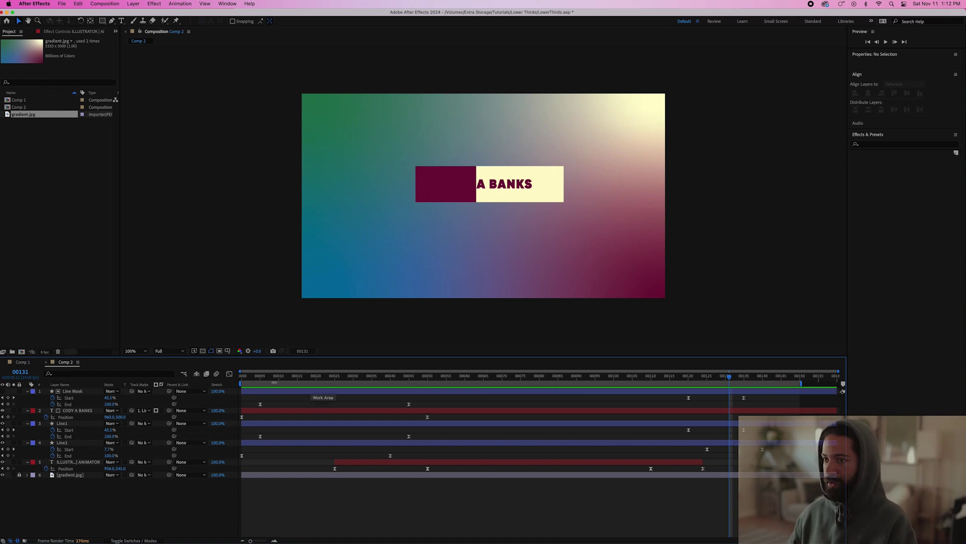
click(242, 379)
key(space)
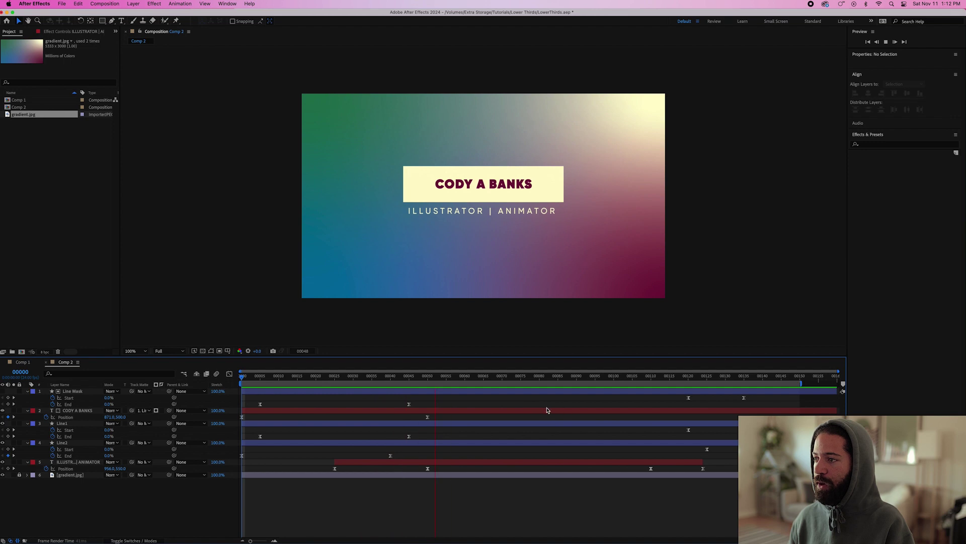
Shift the exit keyframes of Line Mask, Line1, Line2 and the subtitle earlier in time
key(space)
drag(591, 394, 773, 469)
drag(689, 400, 615, 401)
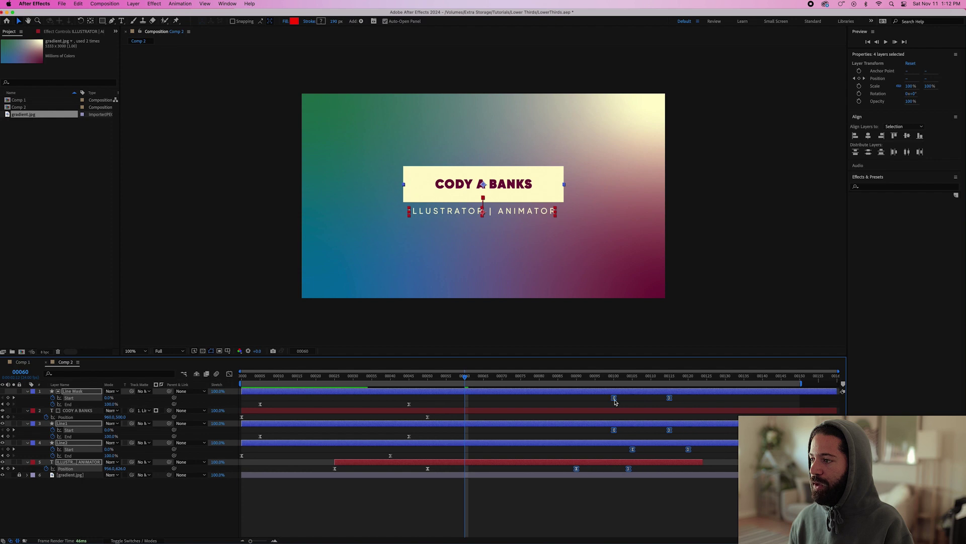
click(719, 458)
Pull the subtitle layer's out-point earlier and preview from frame 26
drag(703, 462, 629, 467)
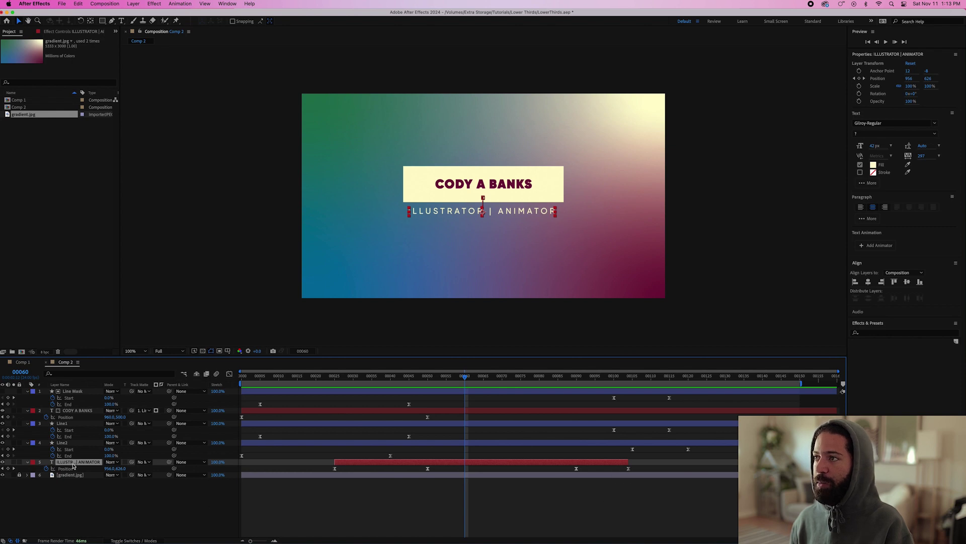
drag(350, 379, 340, 379)
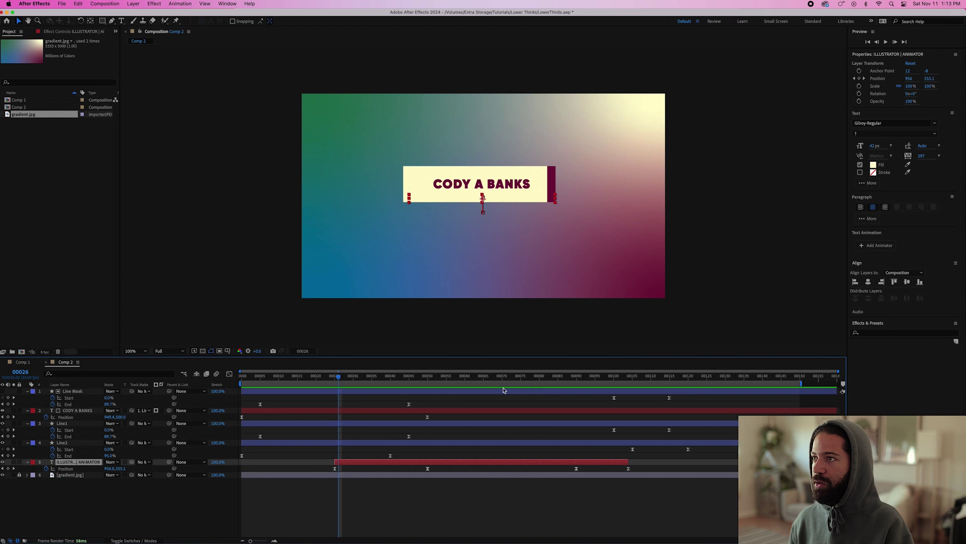
key(space)
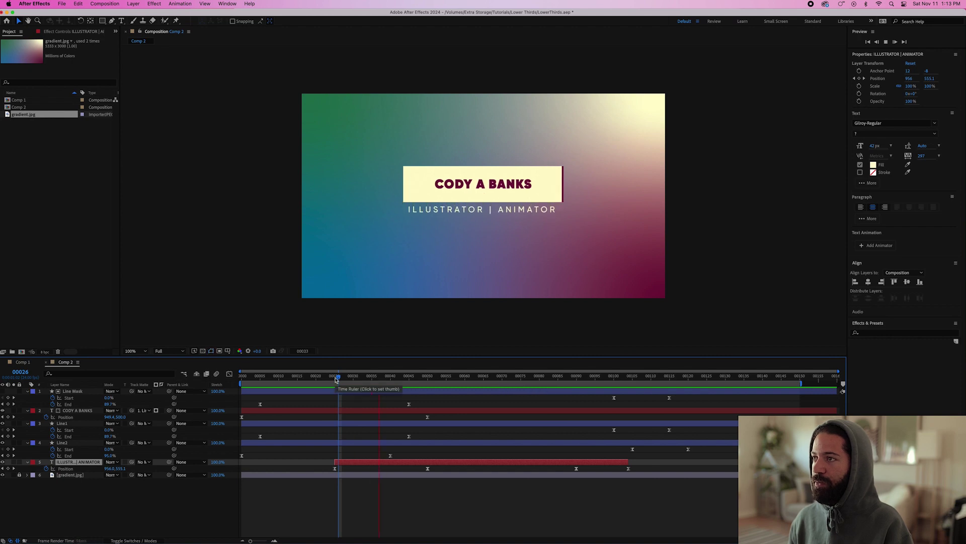